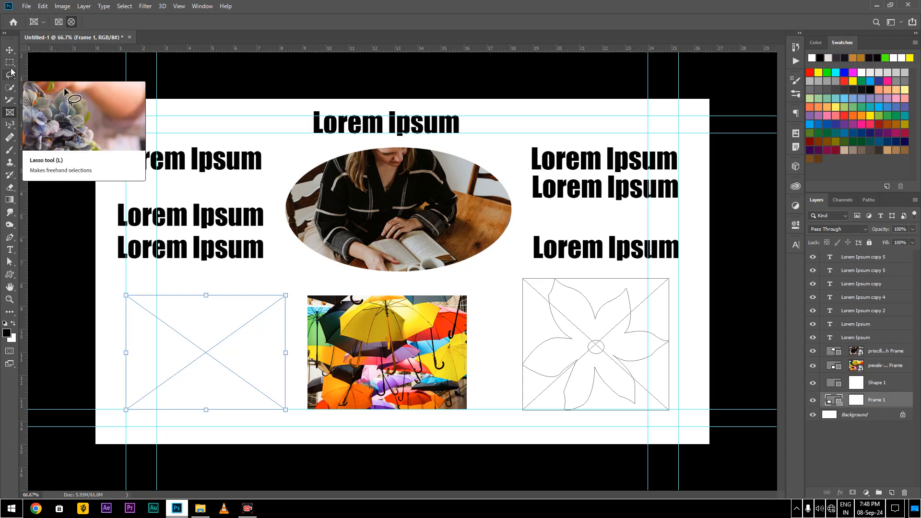
left_click(10, 63)
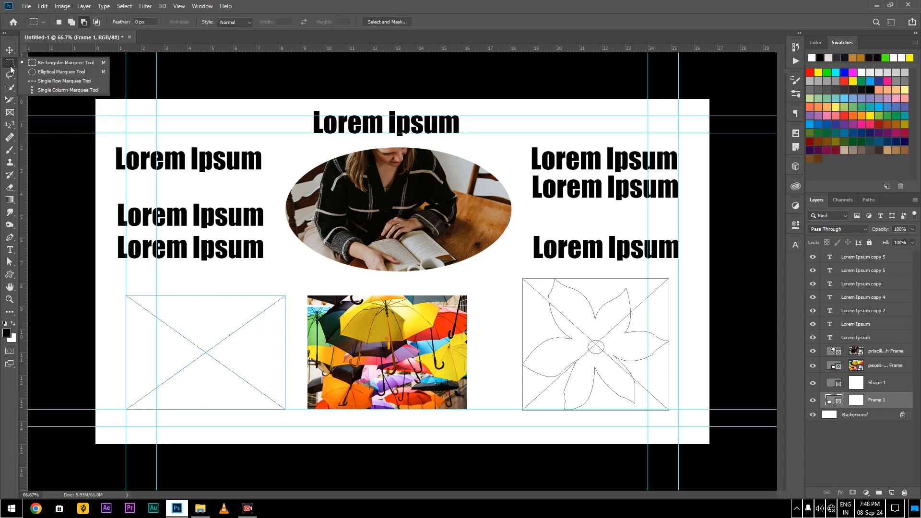
left_click(11, 76)
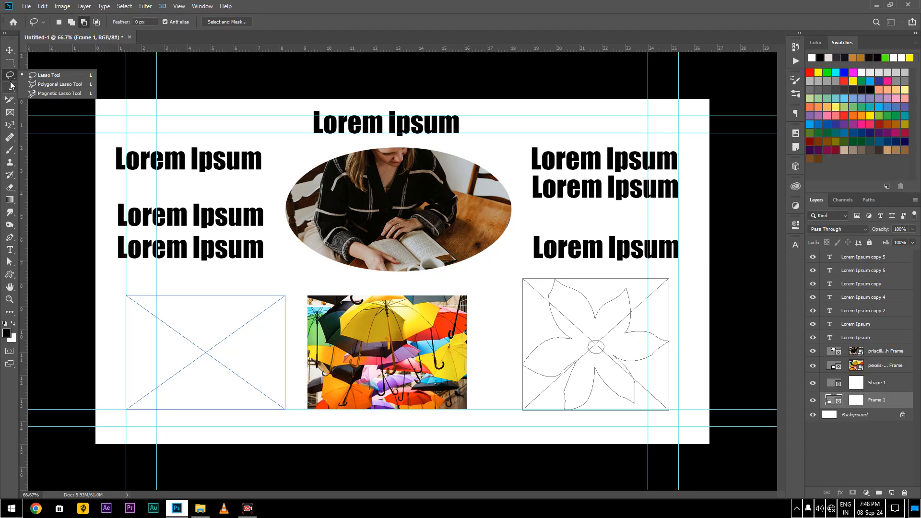
left_click(10, 113)
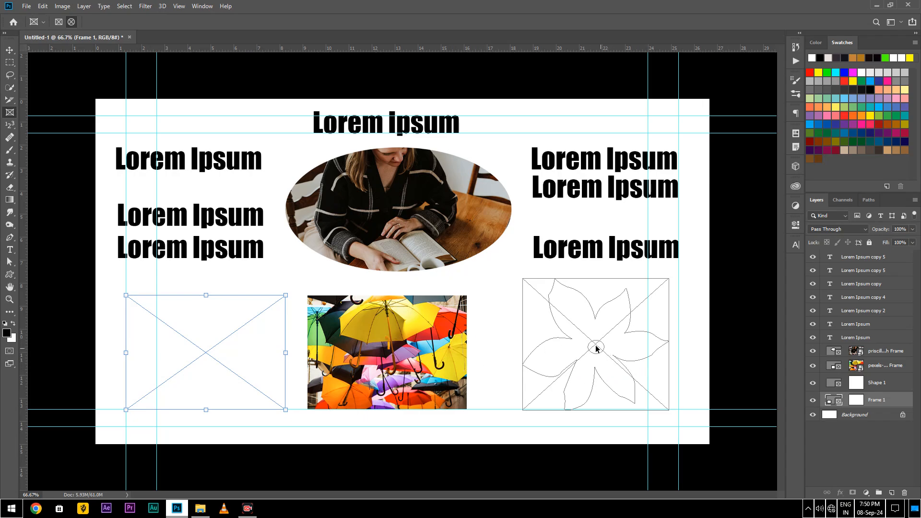
left_click(9, 63)
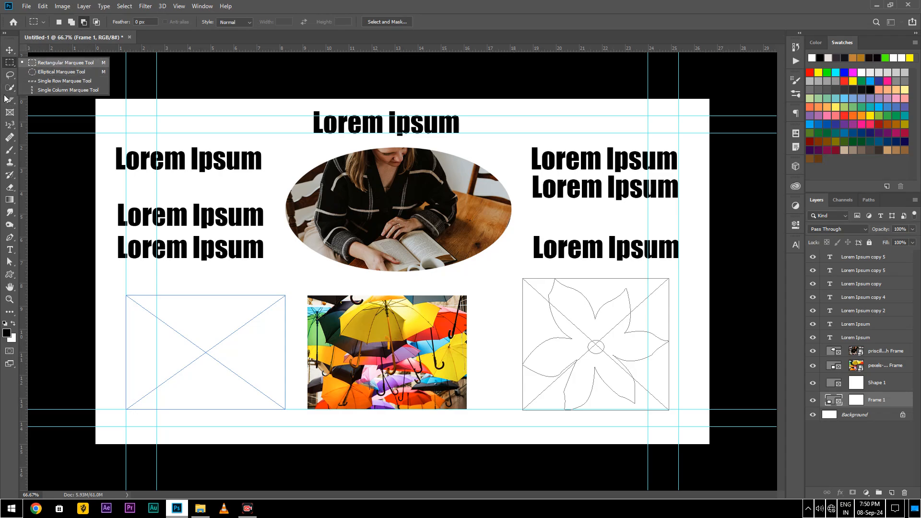
left_click(10, 114)
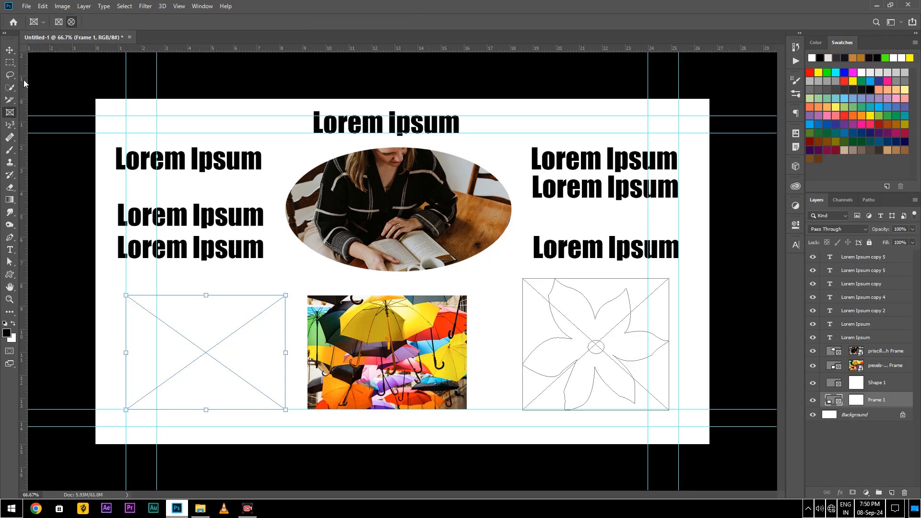
Create a new HDTV 1080p document of 1920 x 1080 pixels at 72 ppi with a white background.
left_click(72, 22)
key("ctrl+n")
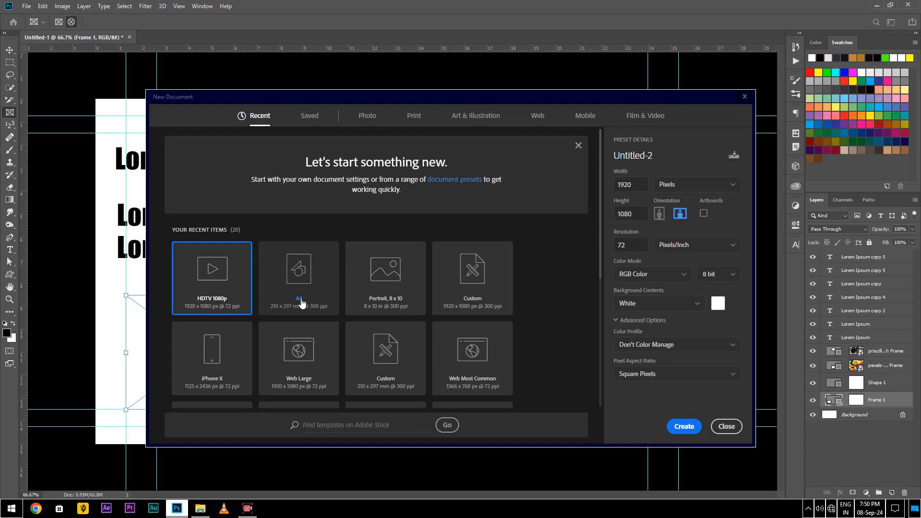
left_click(690, 428)
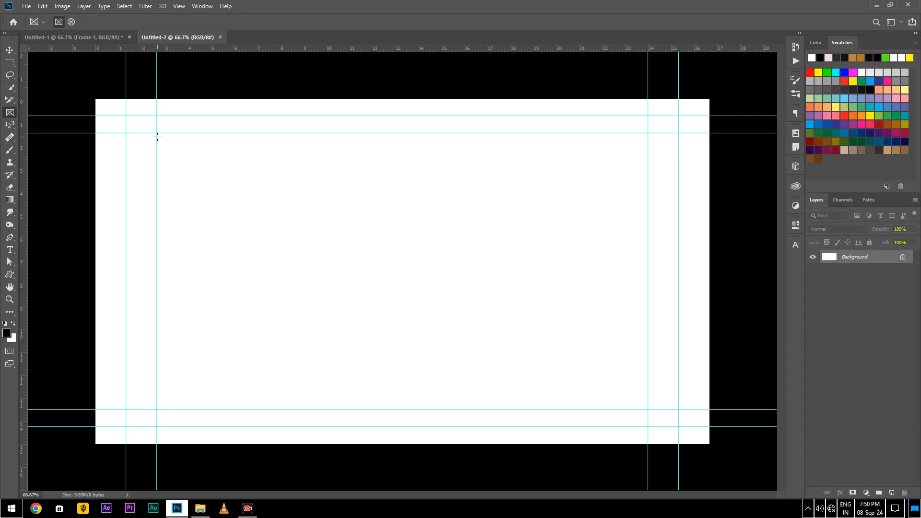
Draw a square frame at the upper-left inner guides and a circular frame against the inner right guide, each about 7 in wide.
mouse_move(156, 132)
left_mouse_down()
mouse_move(204, 186)
mouse_move(335, 288)
mouse_move(594, 384)
mouse_move(348, 306)
mouse_move(252, 250)
mouse_move(345, 291)
mouse_move(335, 282)
left_mouse_up()
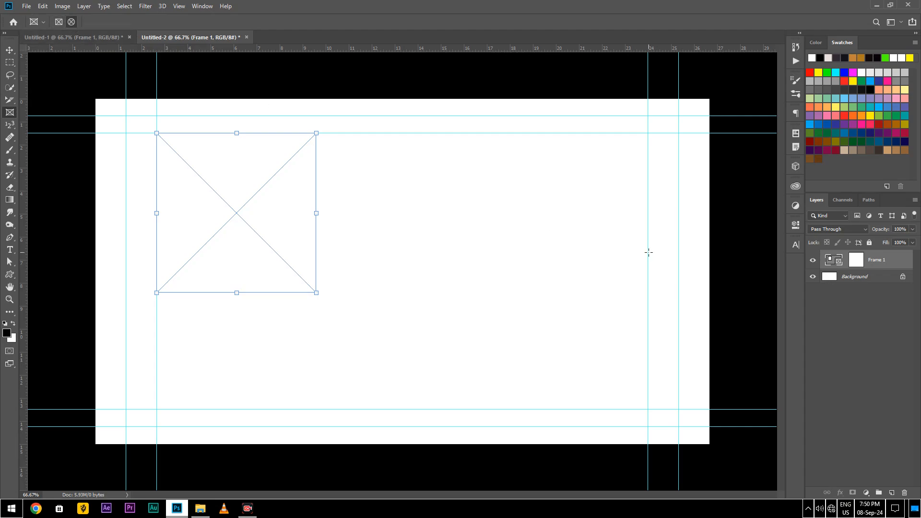
mouse_move(506, 162)
left_mouse_down()
mouse_move(641, 310)
mouse_move(625, 298)
mouse_move(629, 306)
mouse_move(629, 292)
mouse_move(580, 310)
mouse_move(580, 355)
mouse_move(551, 278)
mouse_move(603, 312)
mouse_move(590, 294)
left_mouse_up()
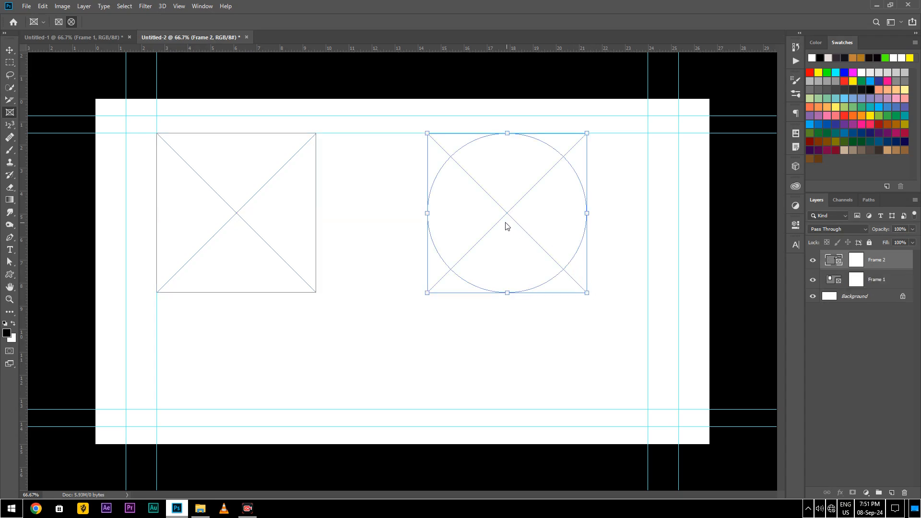
left_click_drag(507, 214, 569, 218)
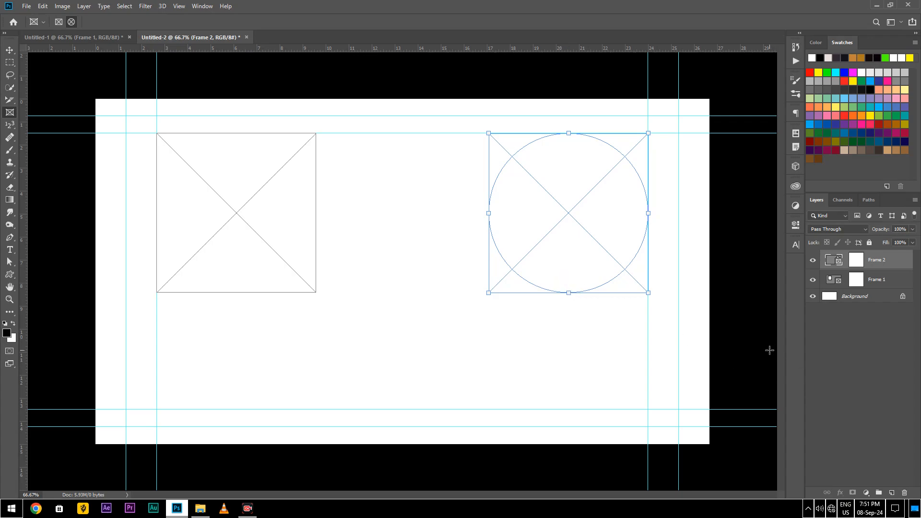
Examine the two frames in the document and the frame-related commands available for their layers.
left_click(262, 197)
left_click(599, 218)
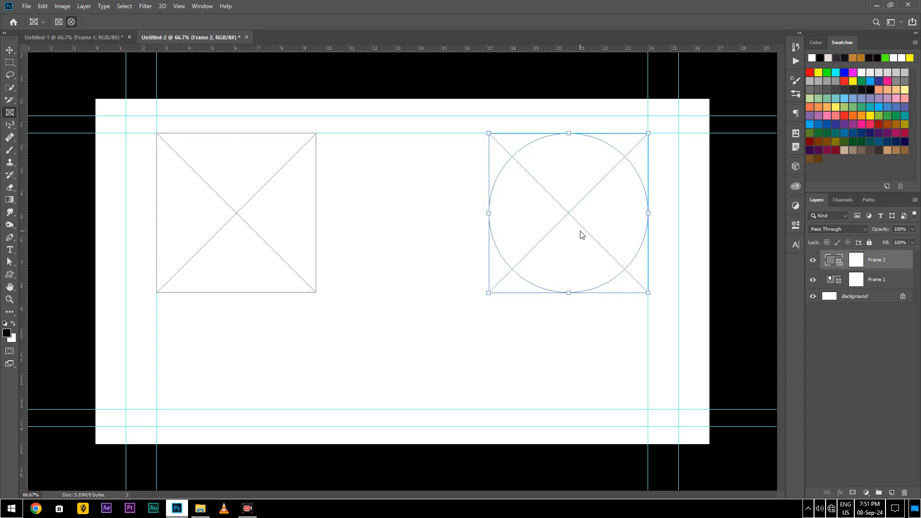
left_click(249, 210)
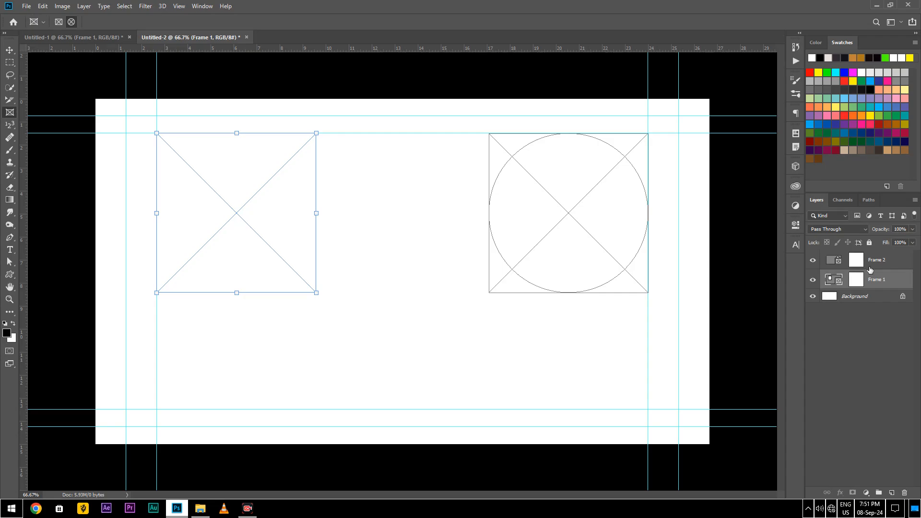
left_click(885, 357)
left_click(257, 191)
right_click(876, 260)
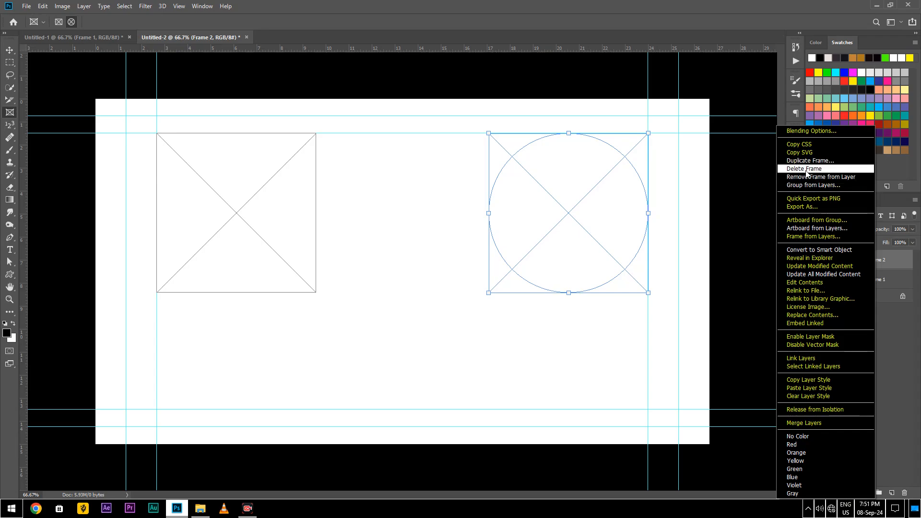
left_click(79, 8)
left_click(79, 8)
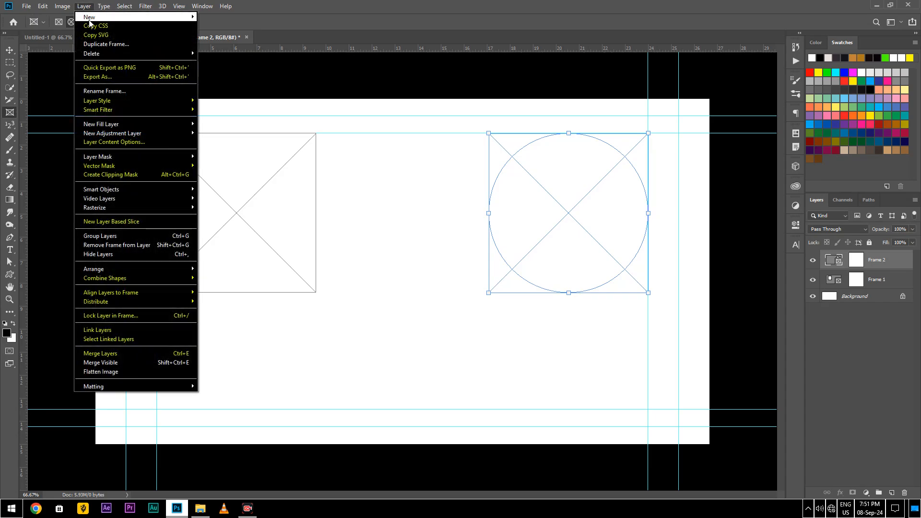
mouse_move(89, 18)
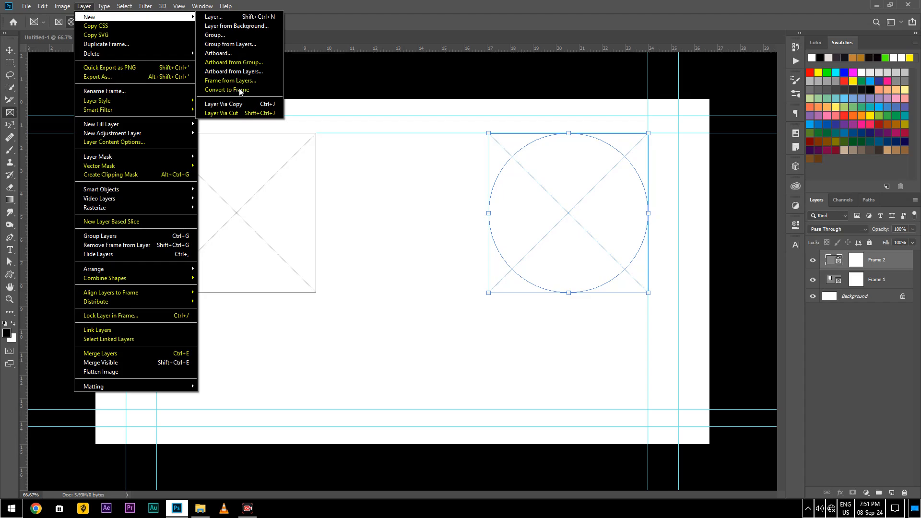
left_click(831, 339)
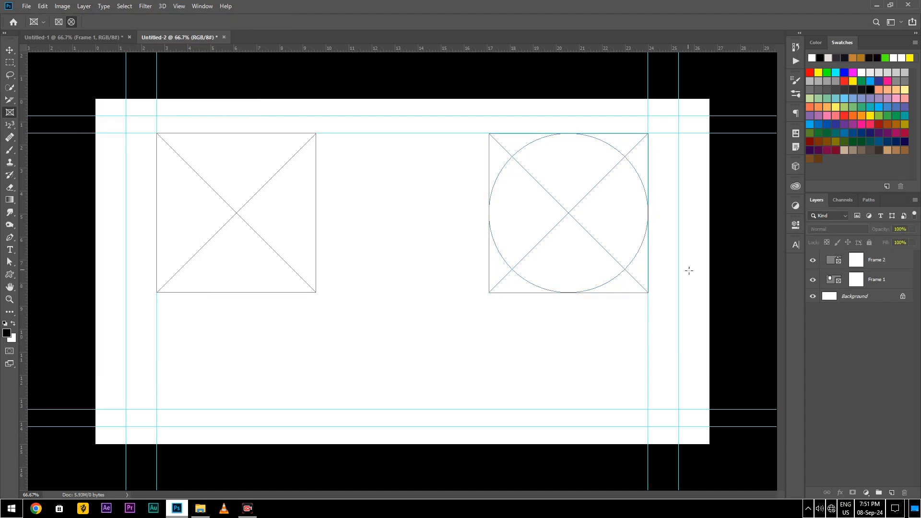
Switch to File Explorer, open the umbrella photo as a separate document and close it.
left_click(200, 508)
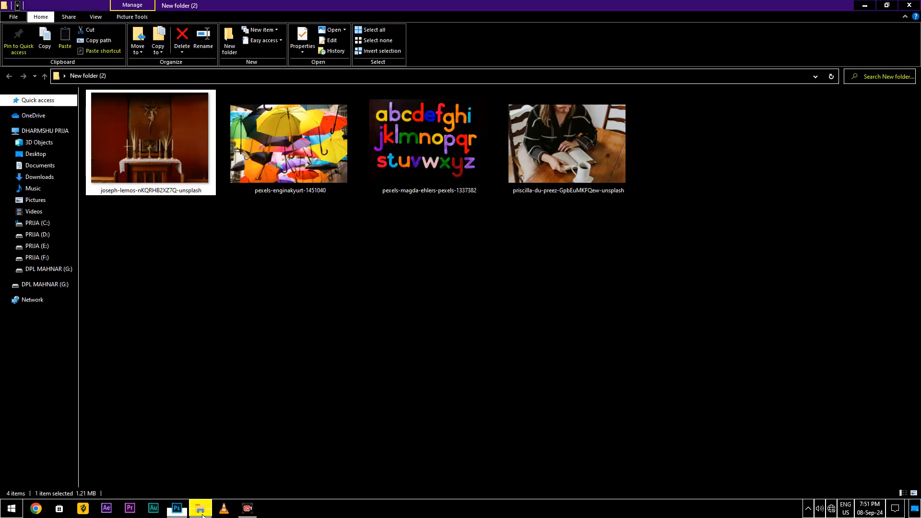
left_click_drag(608, 254, 123, 153)
left_click(227, 245)
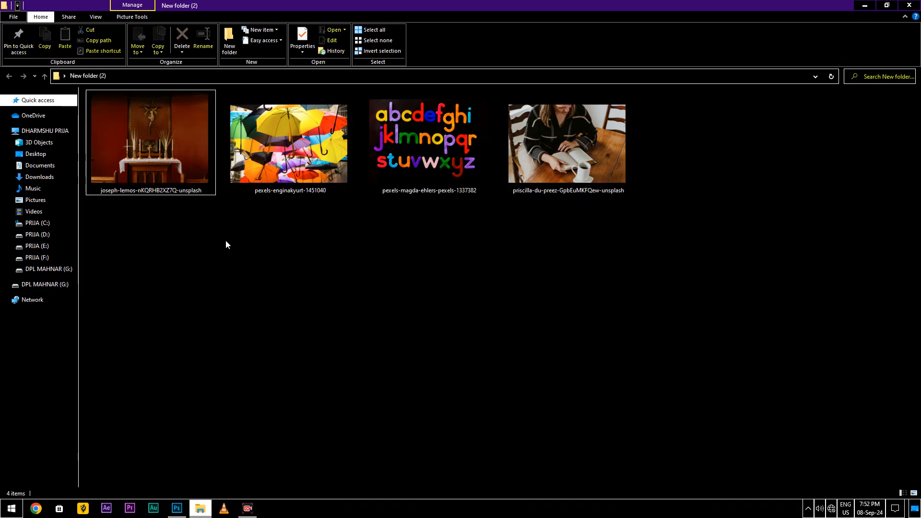
left_click(177, 508)
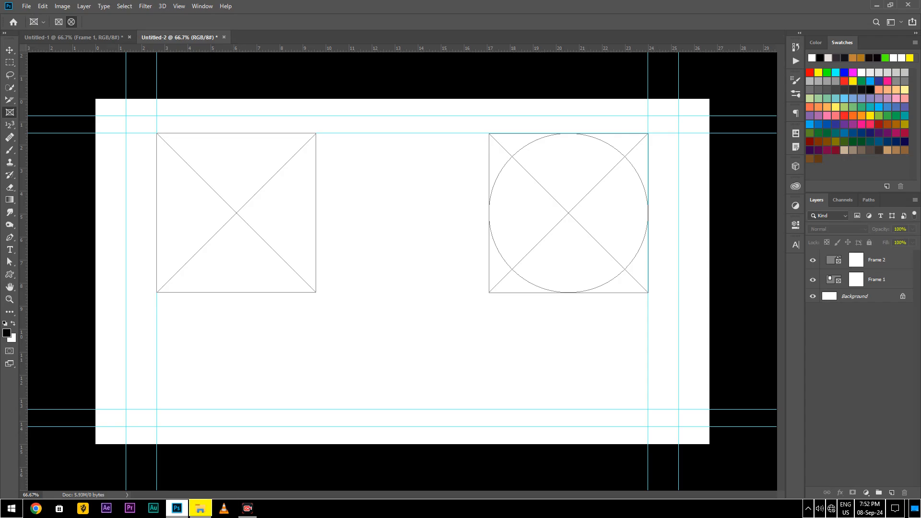
left_click(200, 509)
left_click_drag(290, 154, 651, 4)
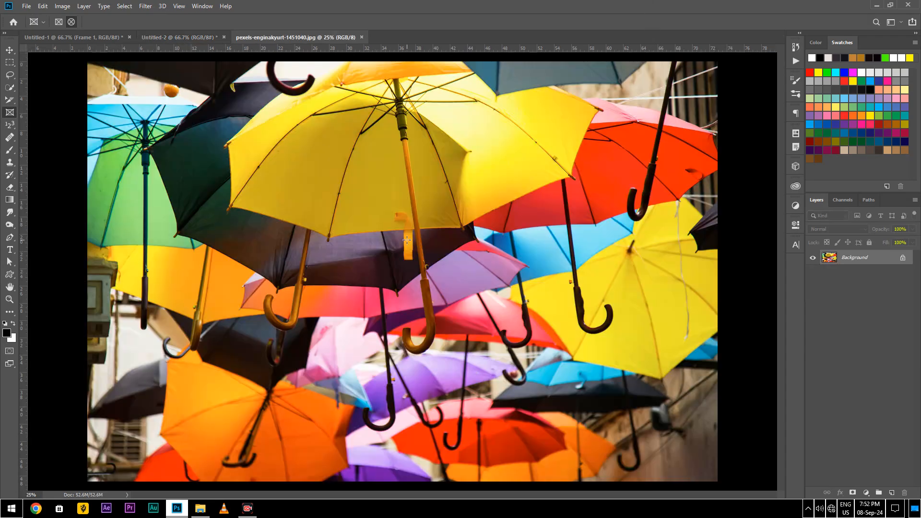
left_click(362, 37)
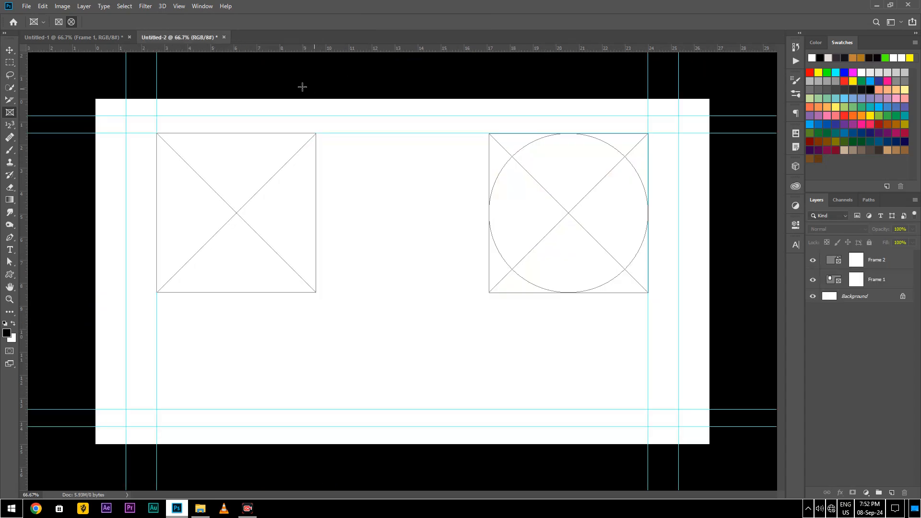
Place the altar photo from the File Explorer folder into the square frame.
left_click(200, 509)
left_click(200, 517)
left_click(200, 516)
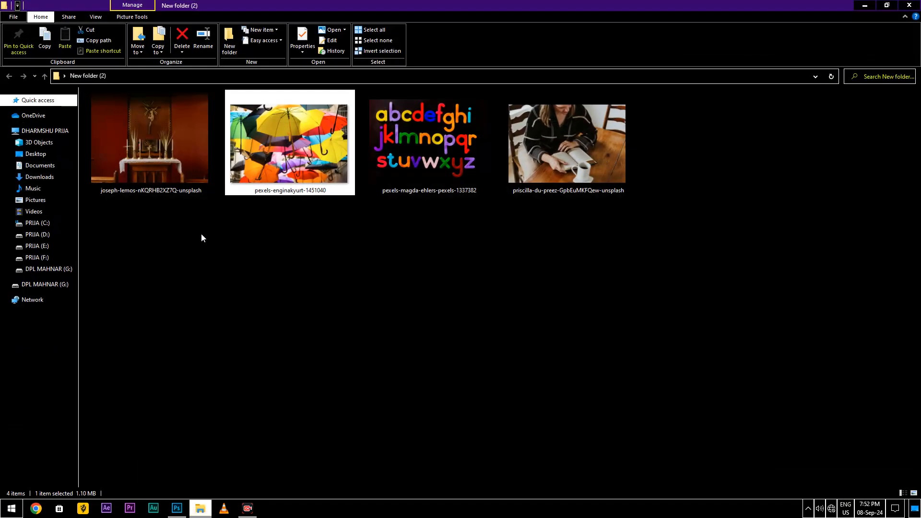
left_click(160, 157)
left_click_drag(160, 156, 231, 209)
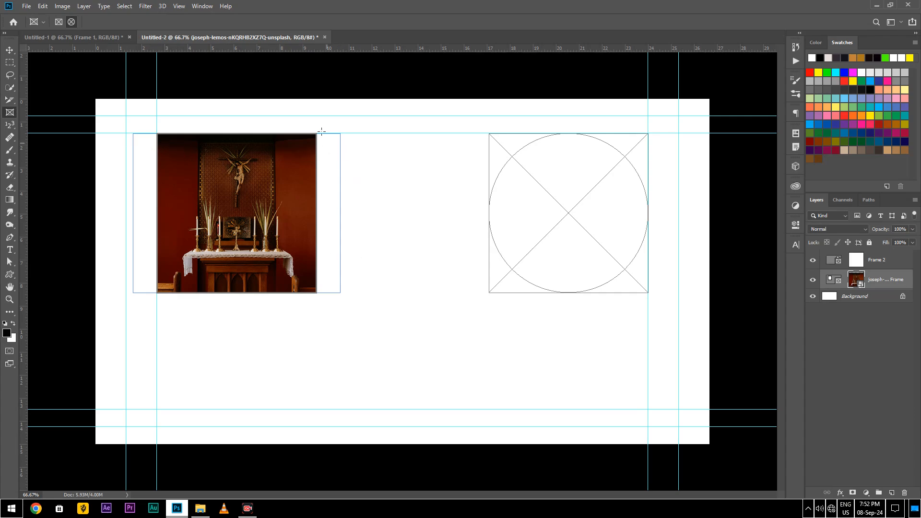
Compare selecting the filled square frame, the empty circular frame and the altar photo itself with the Move and Frame tools.
left_click(280, 72)
left_click(10, 51)
left_click(204, 162)
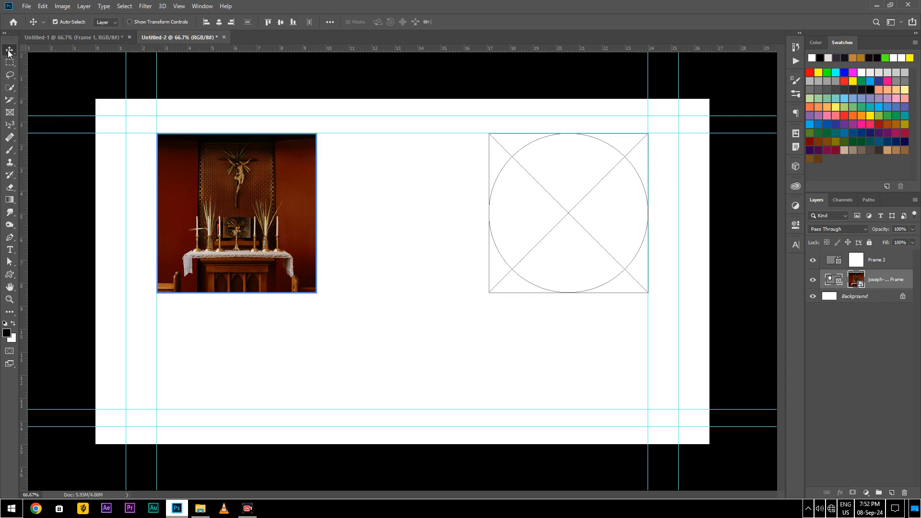
left_click(562, 205)
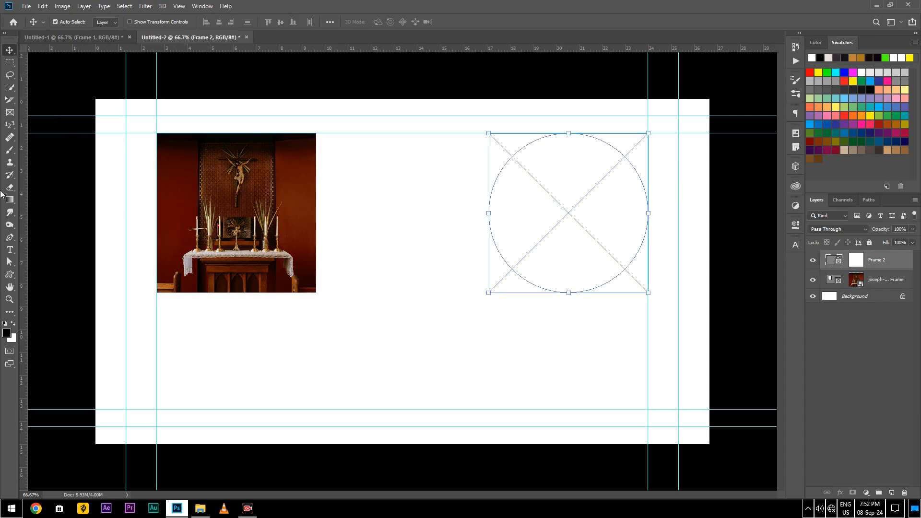
left_click(10, 115)
left_click(217, 180)
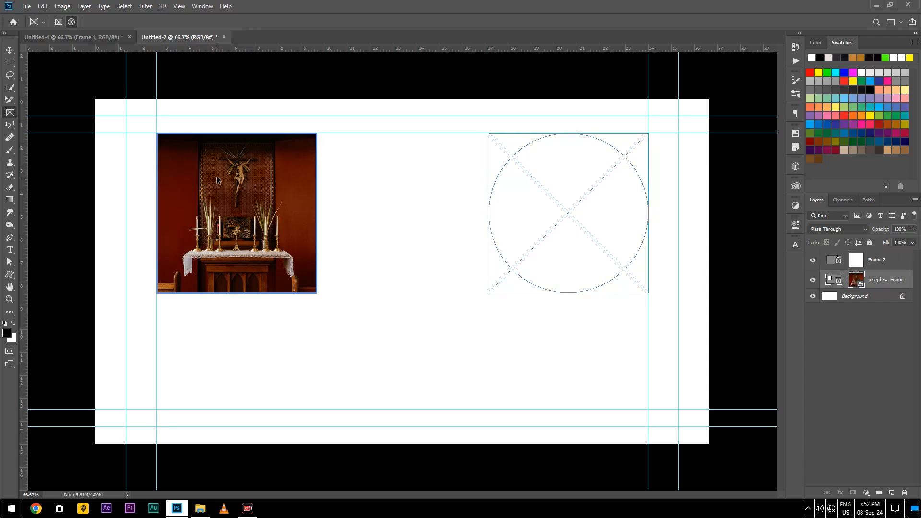
left_click(217, 180)
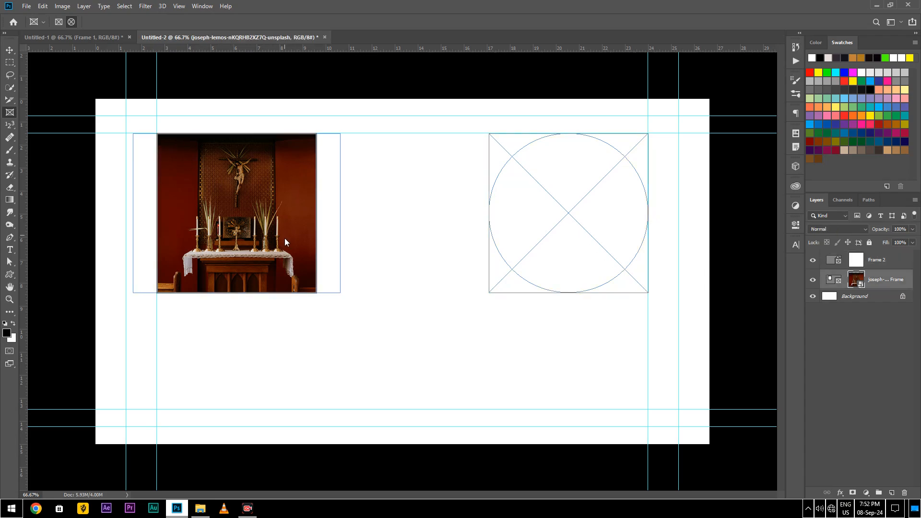
Place the umbrella photo from the File Explorer folder into the circular frame.
left_click(177, 508)
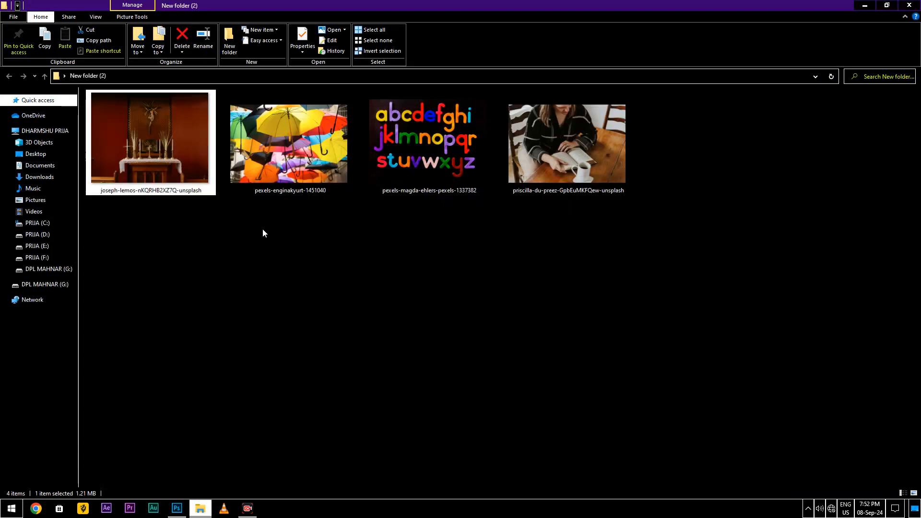
left_click_drag(288, 144, 576, 263)
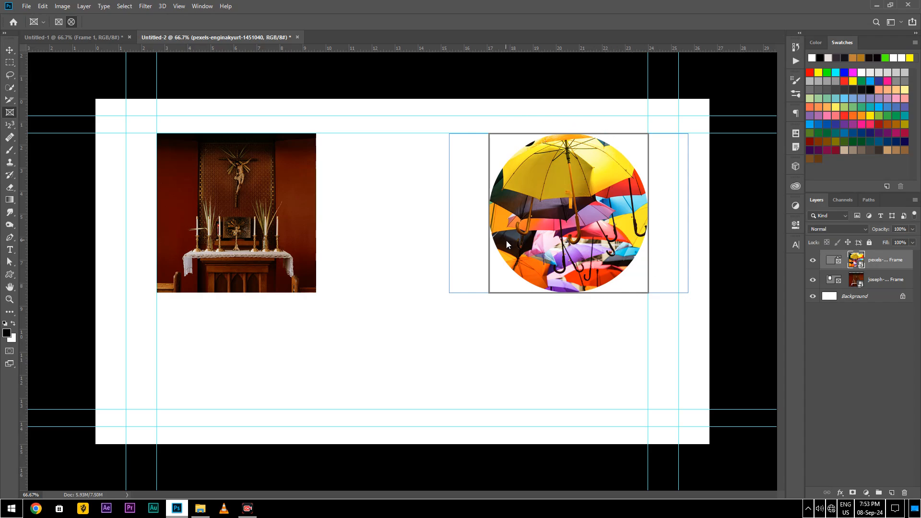
key("ctrl+z")
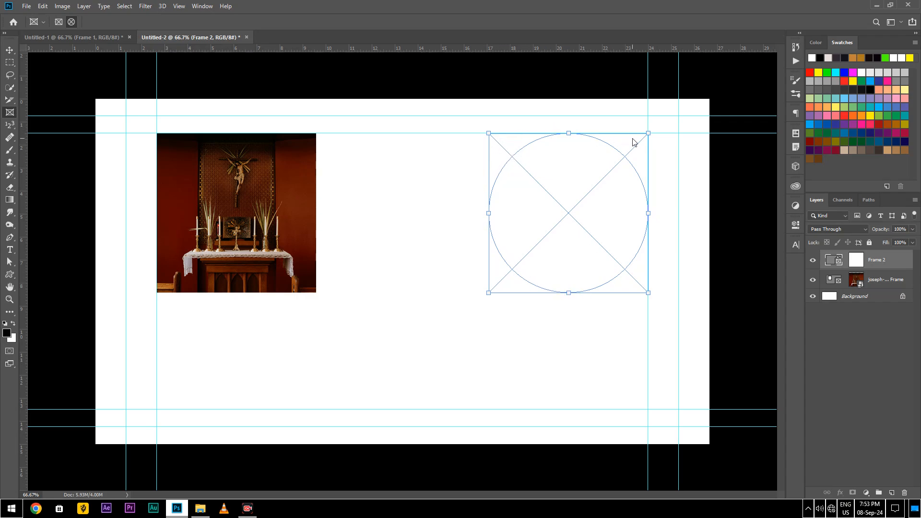
key("ctrl+shift+z")
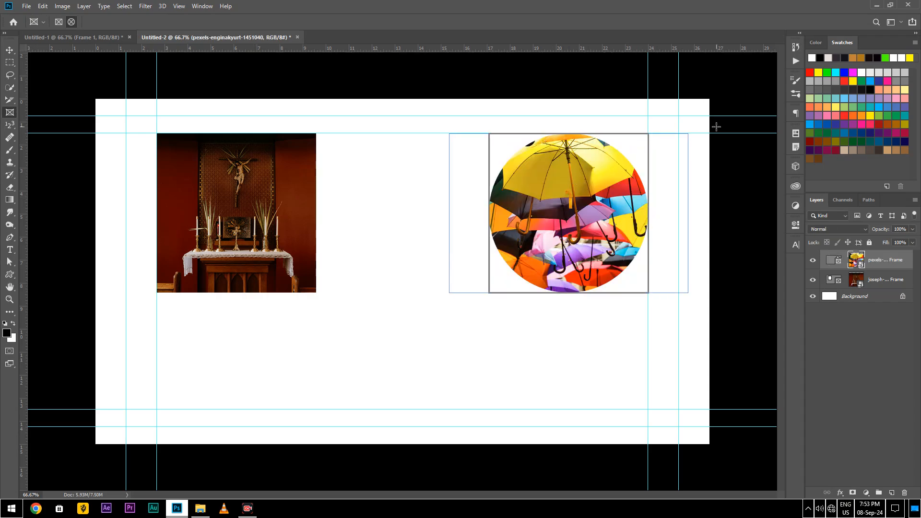
Try scaling the altar photo to the width of its square frame and moving it down to the frame's lower edge.
left_click(242, 217)
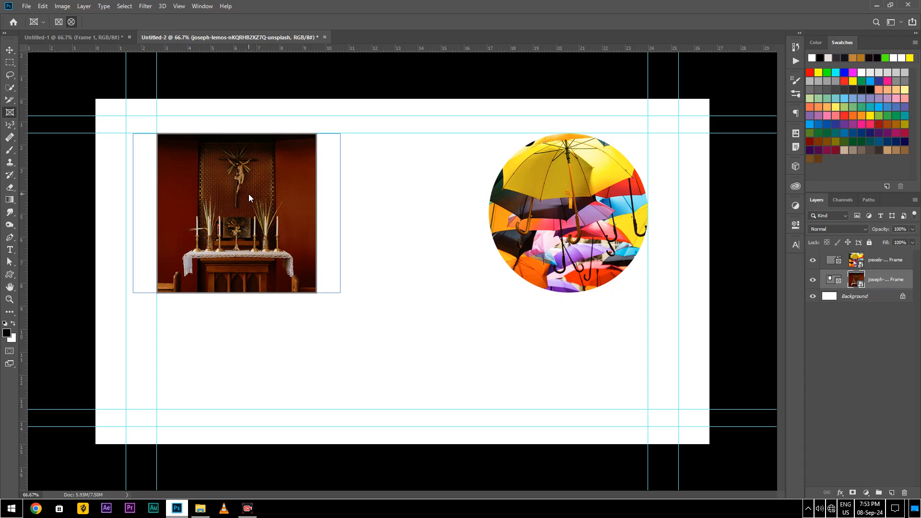
key("ctrl+t")
left_click_drag(340, 212, 317, 212)
left_click_drag(133, 212, 158, 219)
left_click_drag(246, 223, 245, 240)
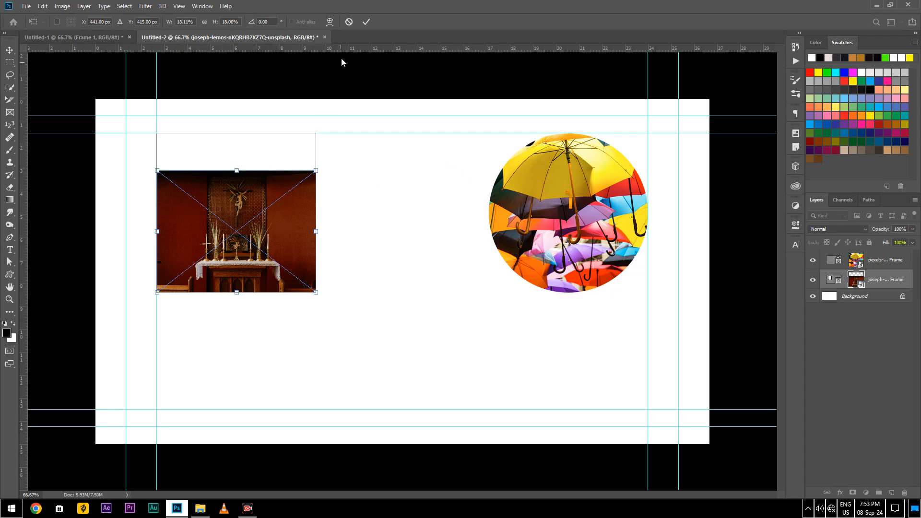
left_click(349, 20)
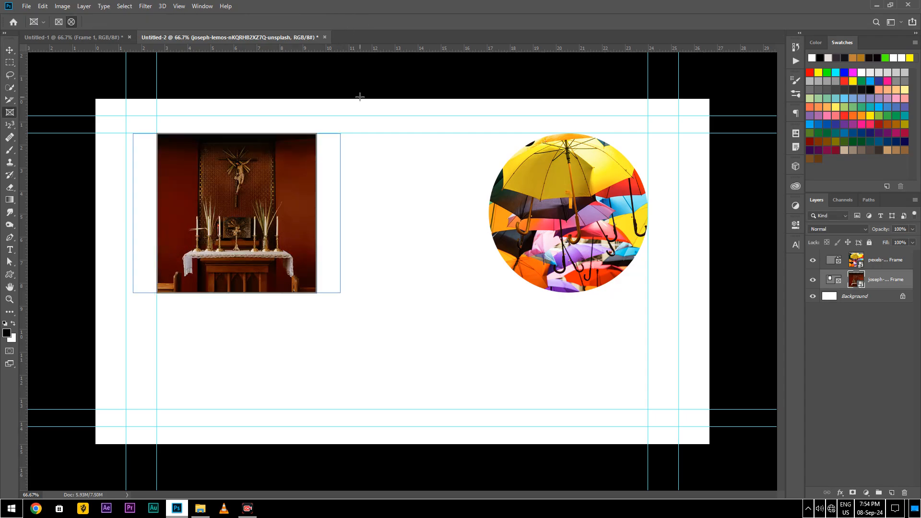
Try moving the circular frame with its umbrella photo slightly down, and undo the move.
left_click(582, 206)
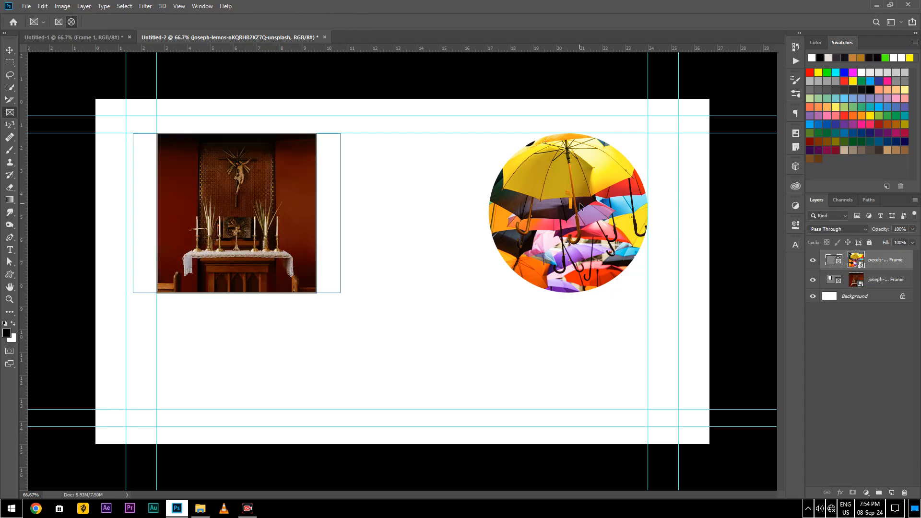
left_click_drag(582, 204, 582, 216)
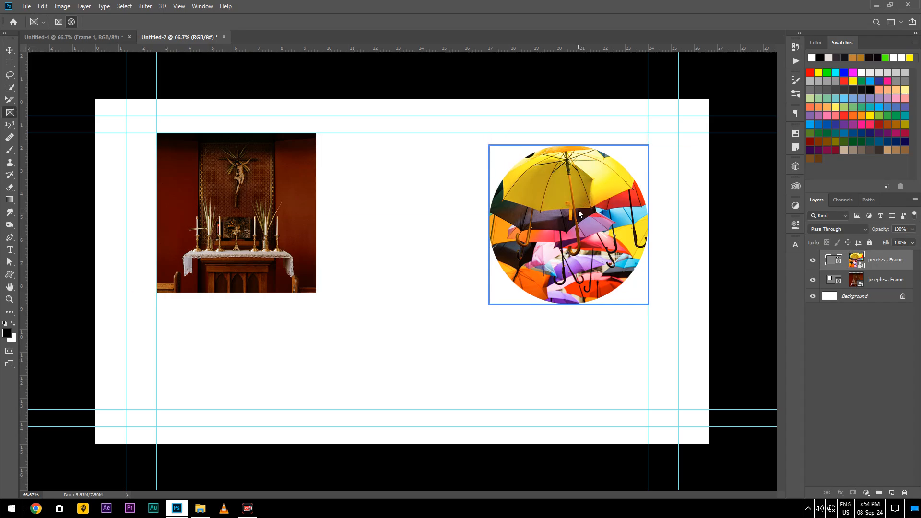
key("ctrl+z")
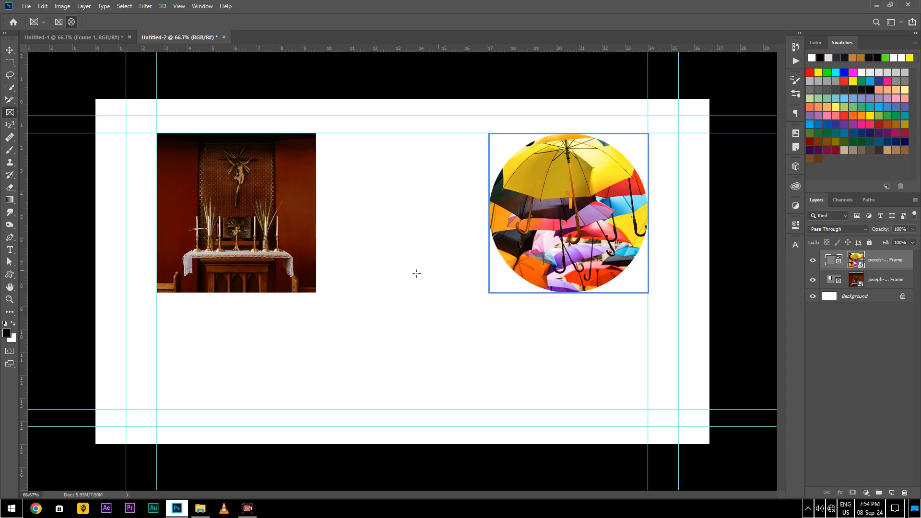
Try shrinking the square frame together with its altar photo from the upper edge, and undo the scaling.
left_click(270, 206)
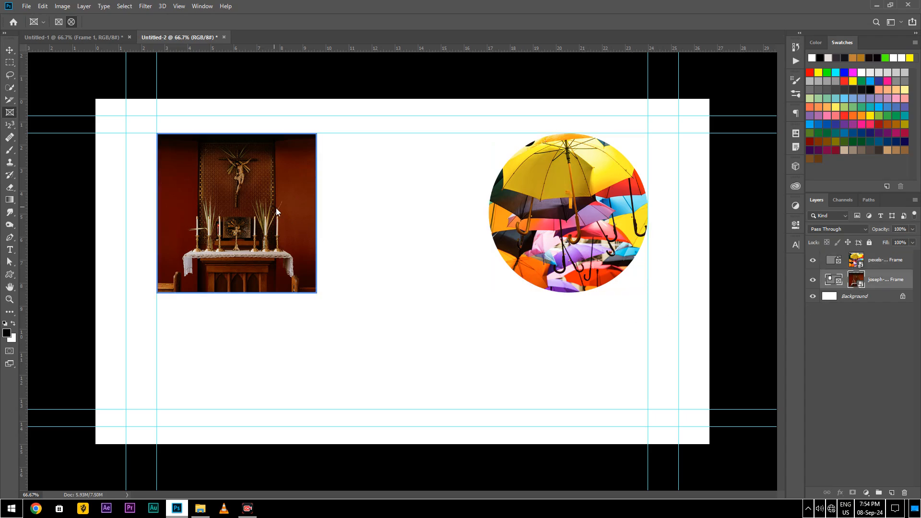
key("ctrl+t")
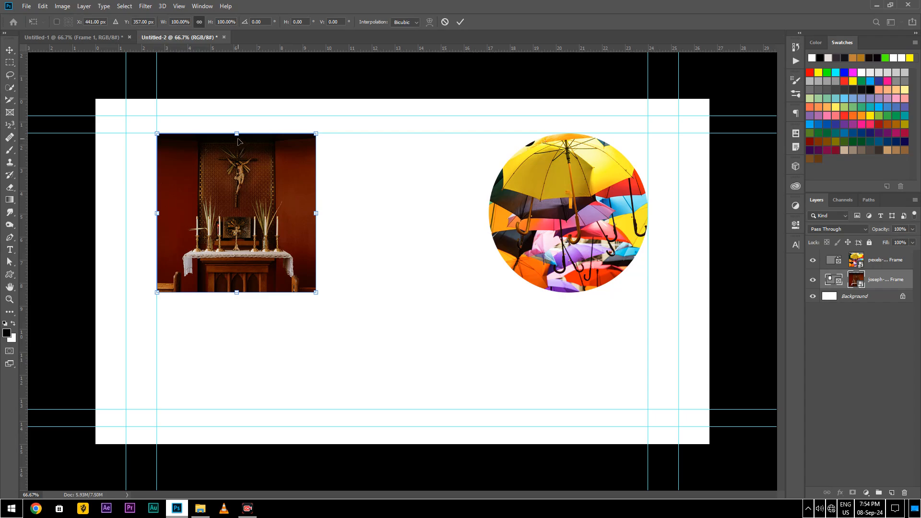
left_click_drag(237, 138, 242, 243)
key("ctrl+z")
left_click(460, 22)
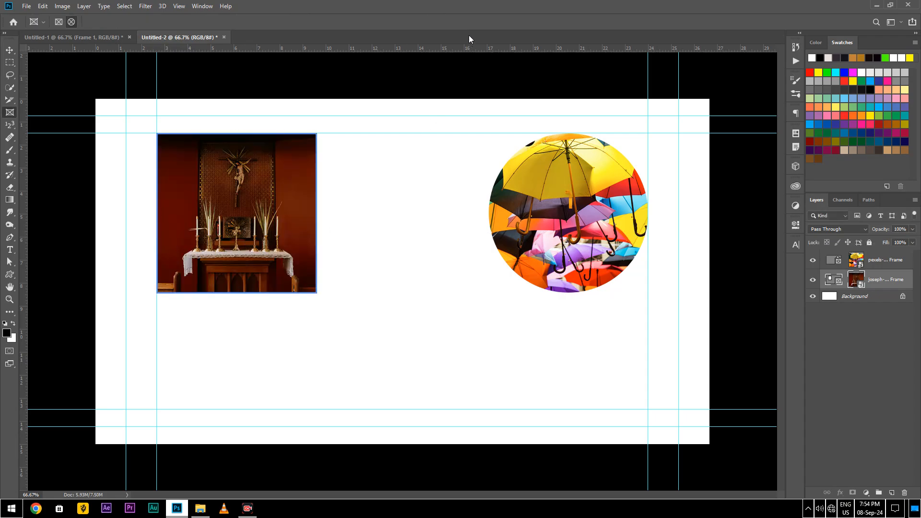
Try transforming only the altar photo inside the square frame, then cancel and deselect it.
double_click(277, 180)
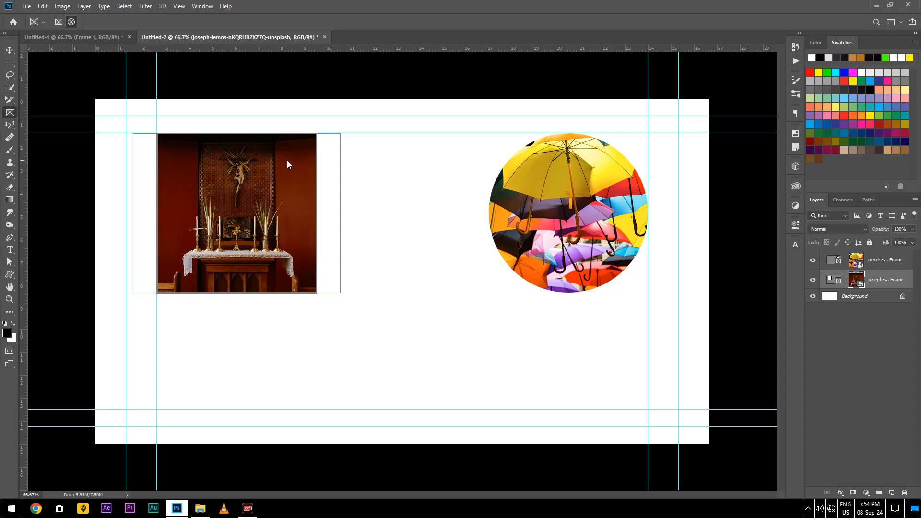
key("ctrl+t")
mouse_move(237, 134)
left_mouse_down()
mouse_move(236, 247)
mouse_move(235, 80)
mouse_move(238, 163)
mouse_move(252, 137)
left_mouse_up()
left_click(346, 22)
left_click(376, 182)
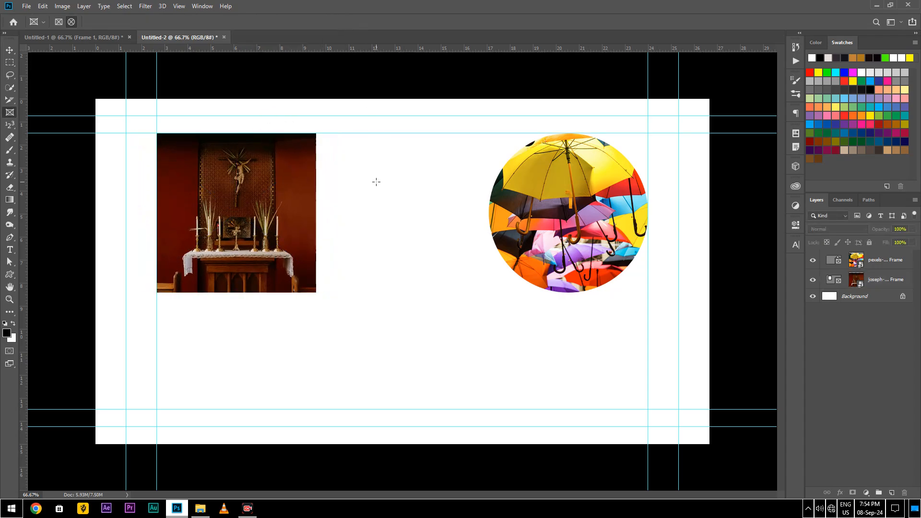
Try scaling the square frame and its altar photo together to about 70%, then cancel the transform.
left_click(229, 159)
key("ctrl+t")
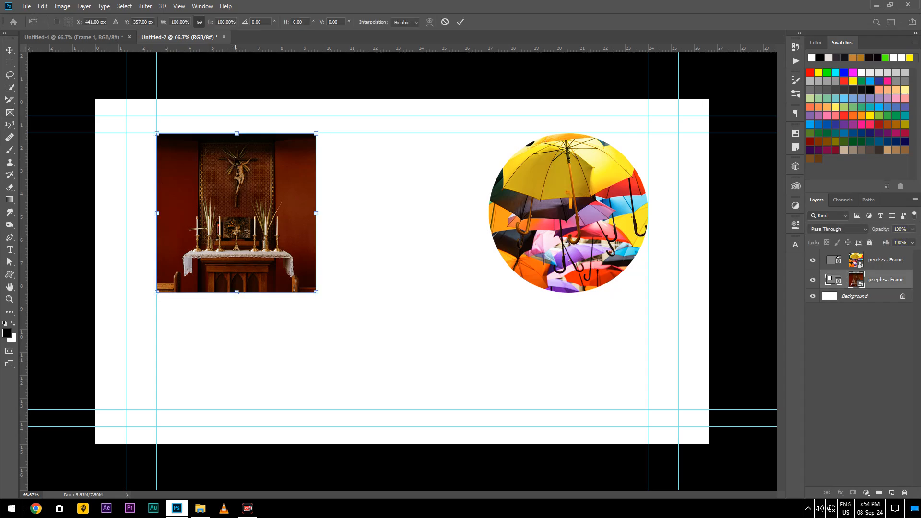
left_click_drag(236, 134, 238, 182)
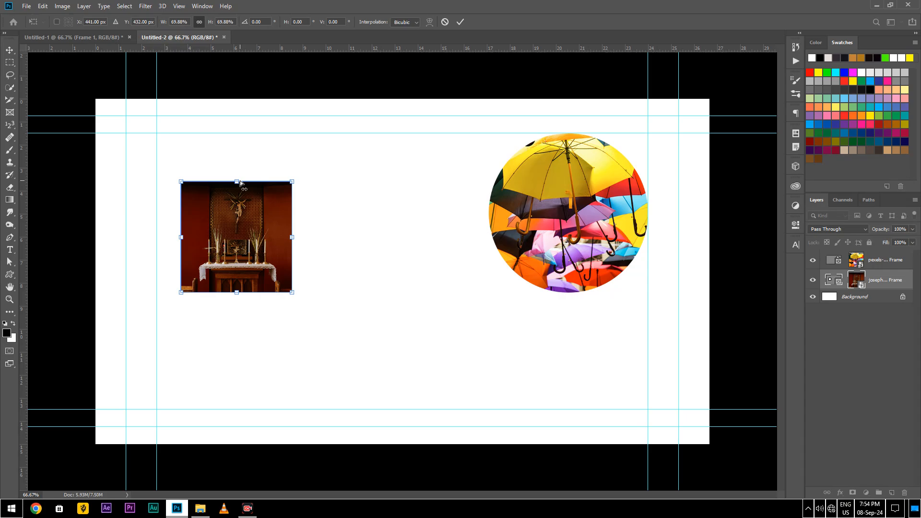
key("ctrl+z")
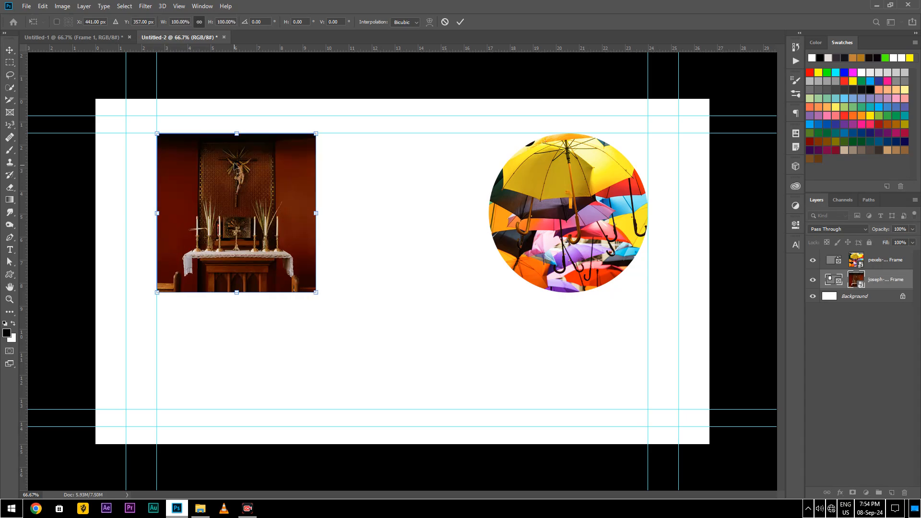
key("Escape")
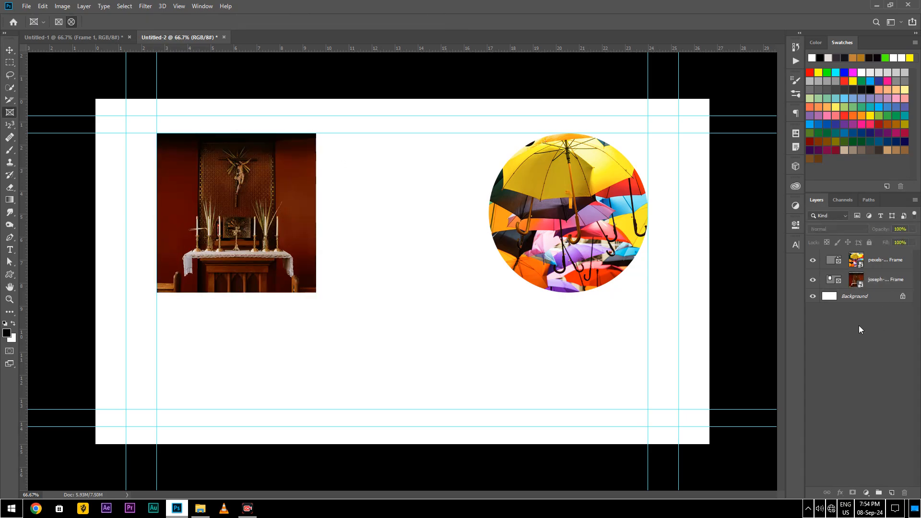
left_click(873, 282)
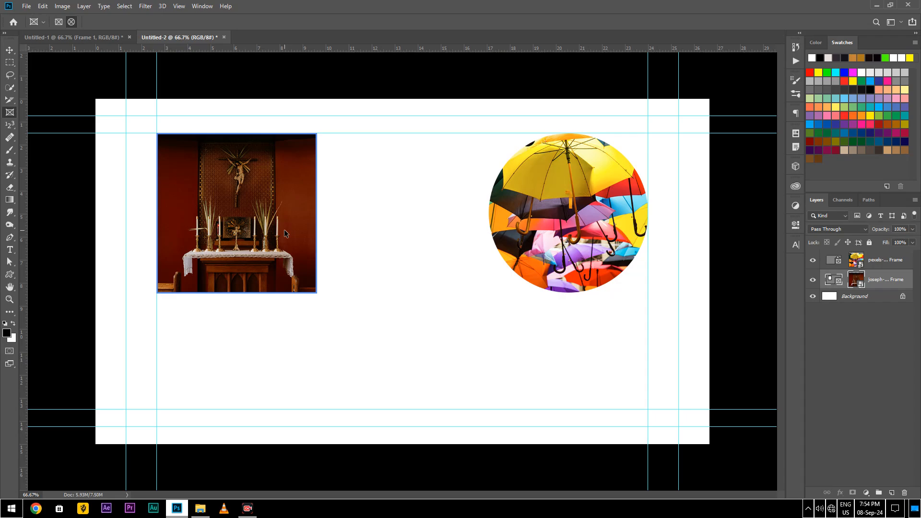
key("ctrl+t")
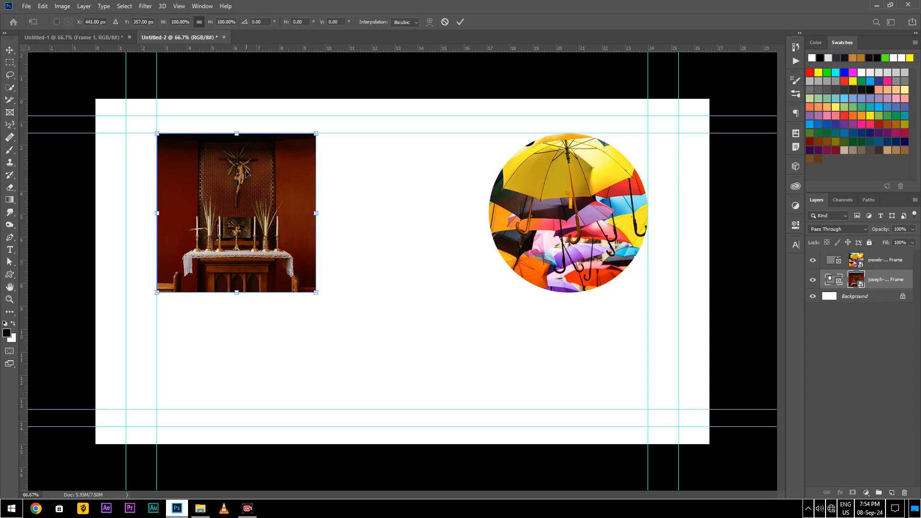
mouse_move(237, 133)
left_mouse_down()
mouse_move(242, 99)
mouse_move(246, 133)
left_mouse_up()
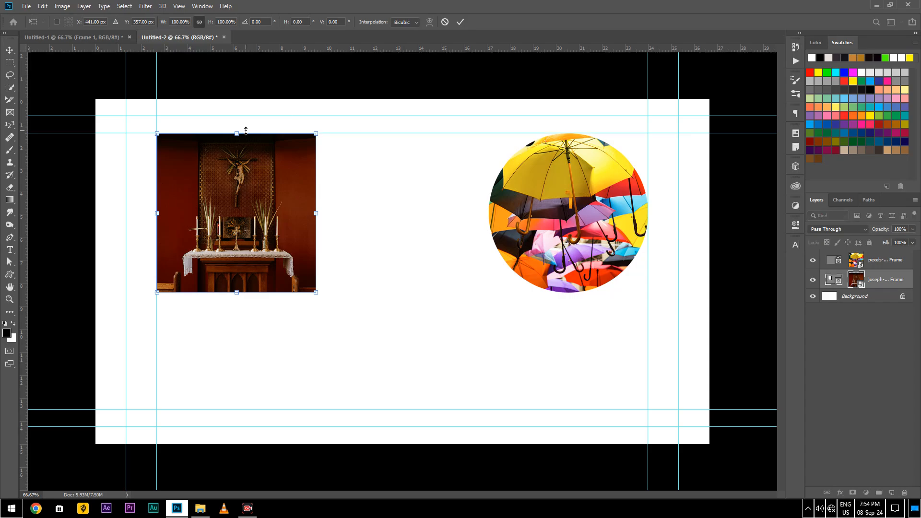
key("Return")
Try enlarging the circular frame and its umbrella photo together to about 139%, then cancel the transform.
left_click(595, 221)
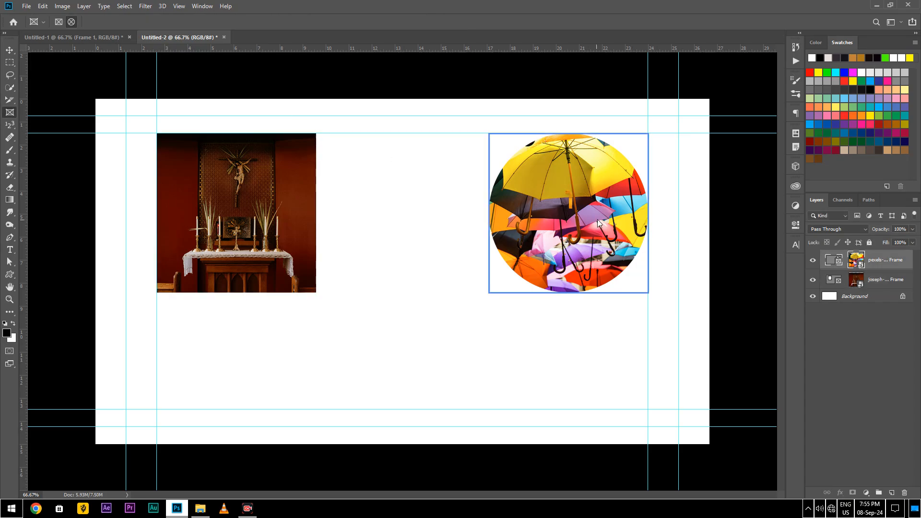
key("ctrl+t")
left_click_drag(572, 296, 568, 354)
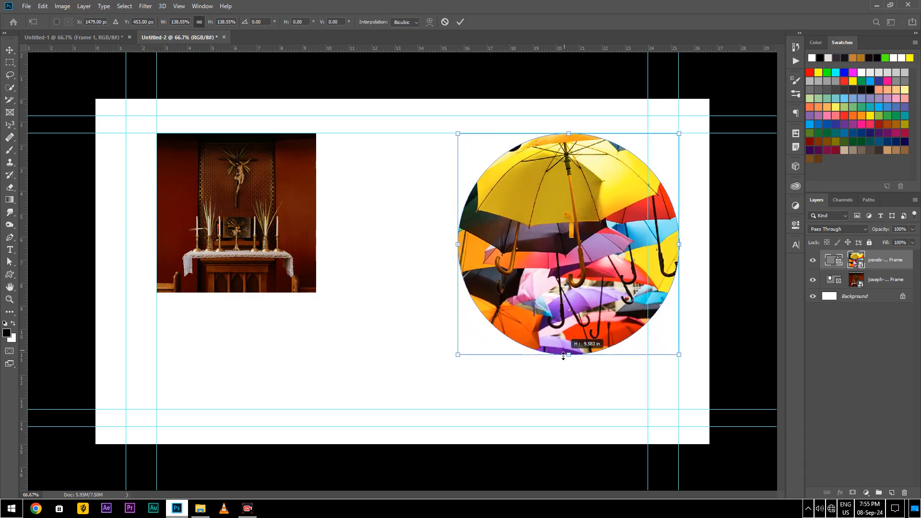
key("ctrl+z")
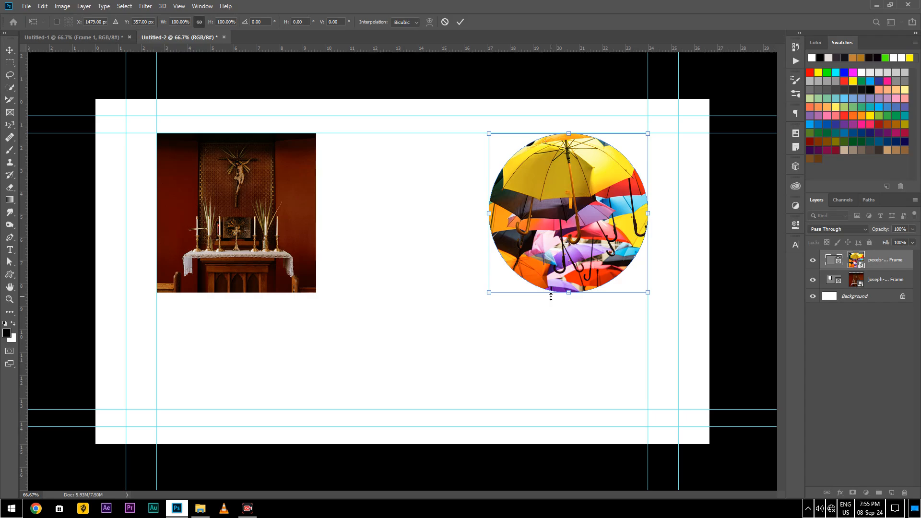
left_click(445, 25)
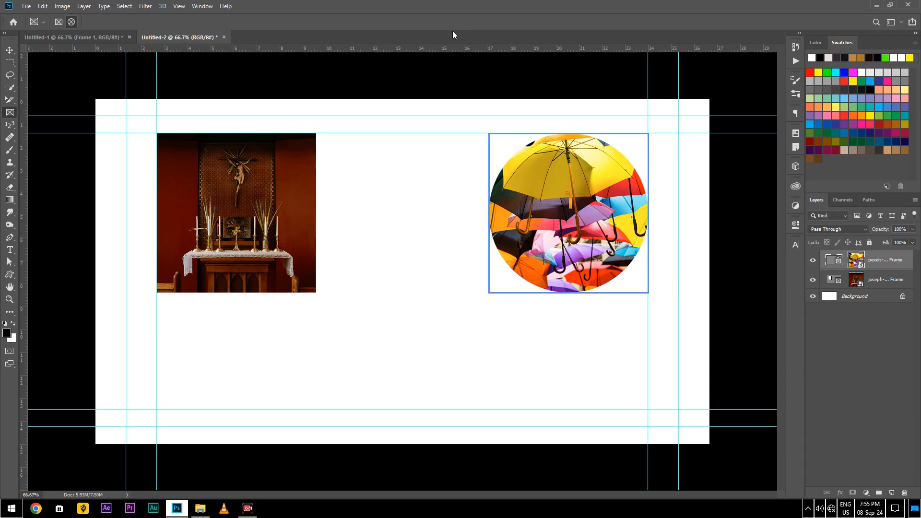
Try enlarging only the umbrella photo inside the circular frame to about 16.7% scale, and undo the scaling.
left_click(581, 215)
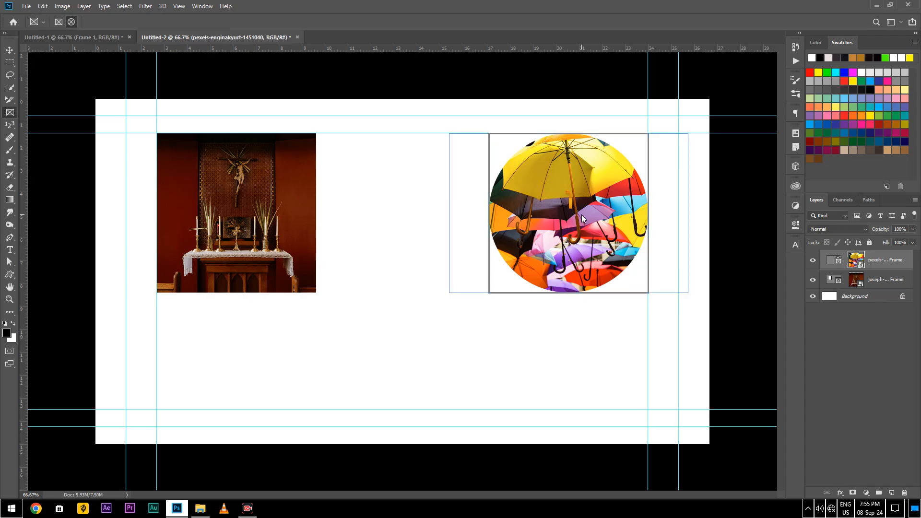
key("ctrl+t")
left_click_drag(568, 133, 569, 105)
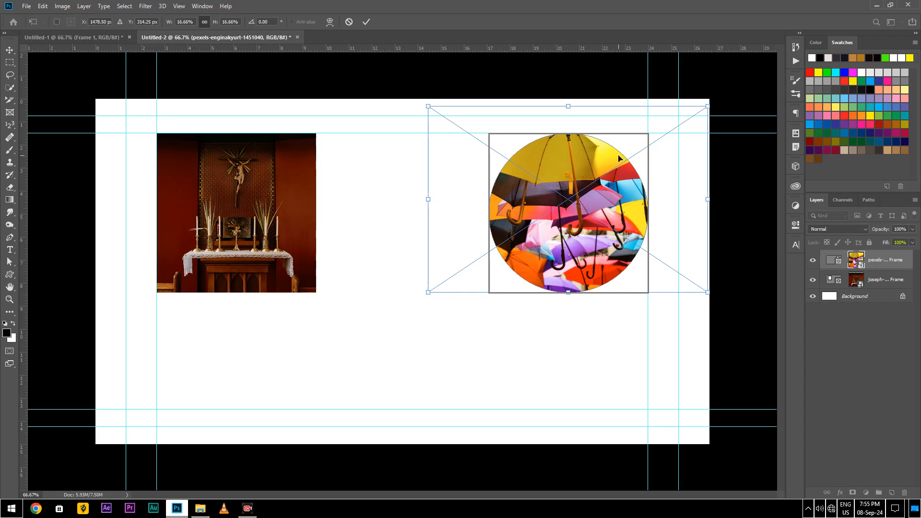
key("Return")
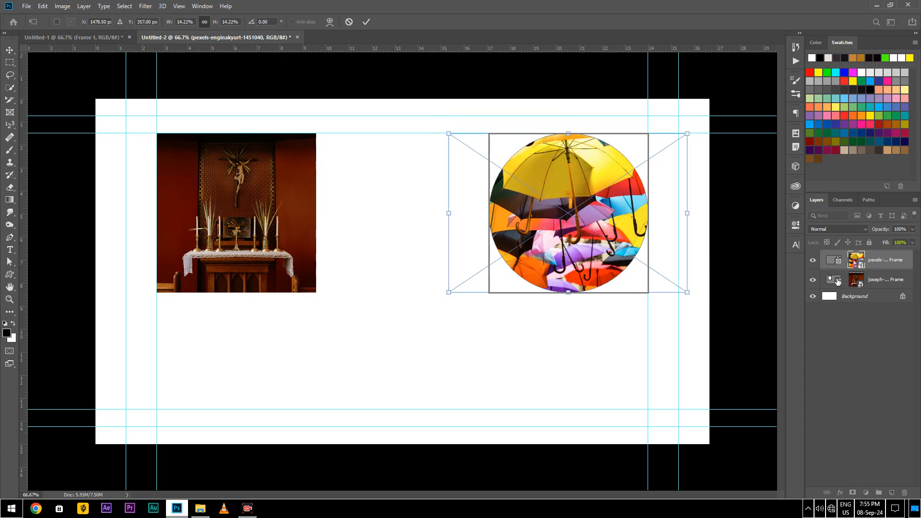
Duplicate the square altar frame within Untitled-2 under the name joseph-lehghgh.
left_click(844, 283)
left_click(855, 282)
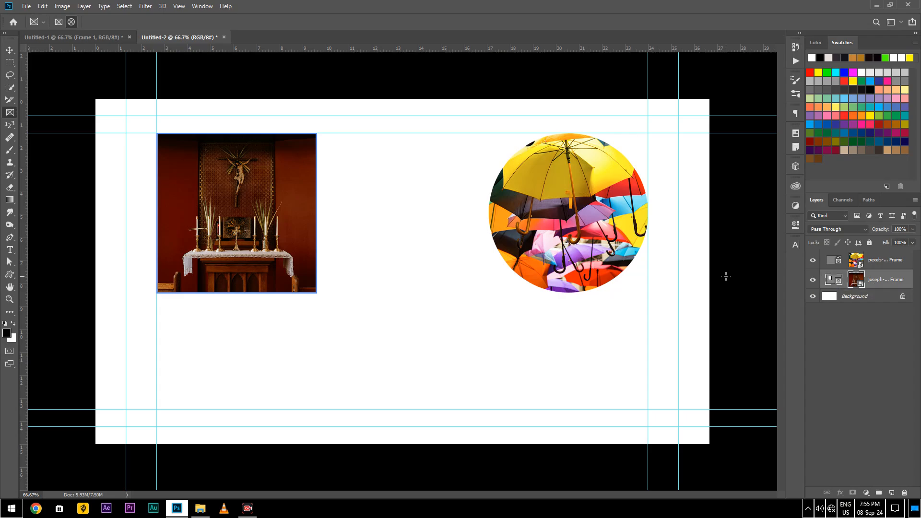
right_click(880, 280)
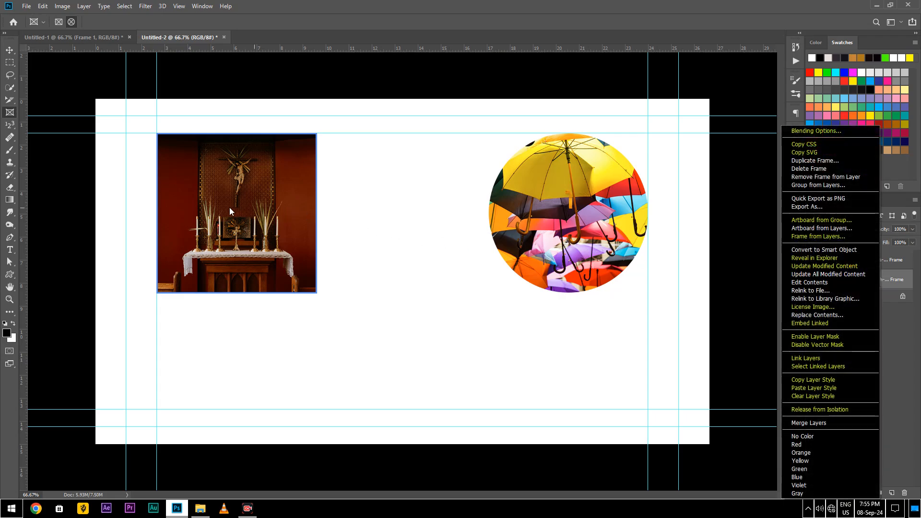
left_click(811, 163)
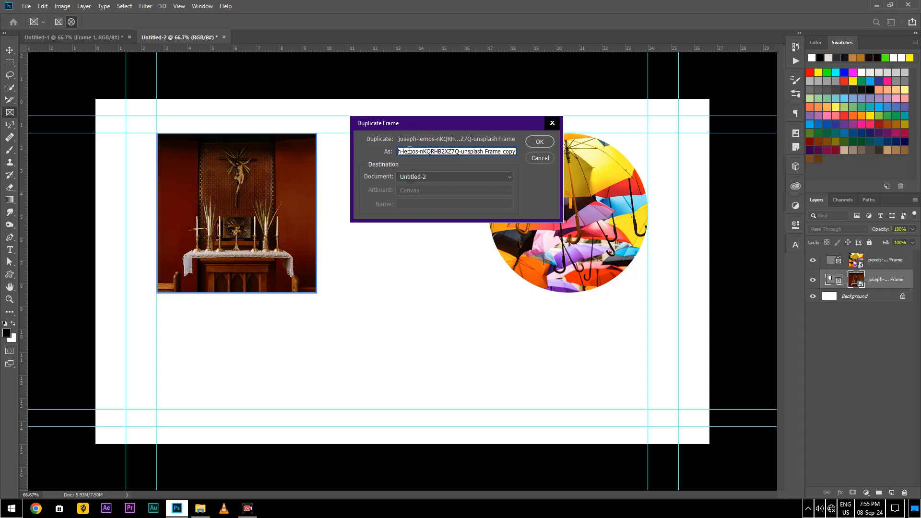
left_click_drag(410, 151, 516, 152)
type("h-lehghgh")
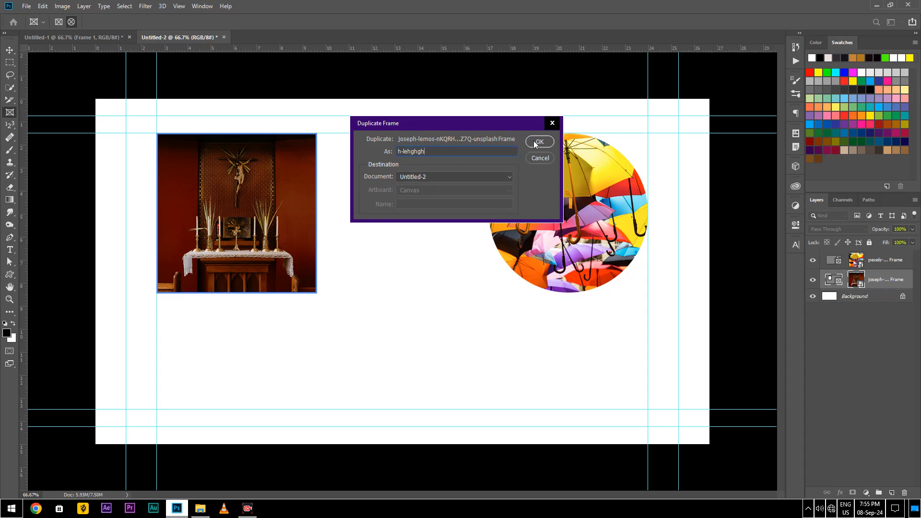
left_click(538, 142)
Try moving the duplicated altar frame to the lower middle of the canvas, then undo the move and the duplication.
left_click_drag(296, 216, 298, 245)
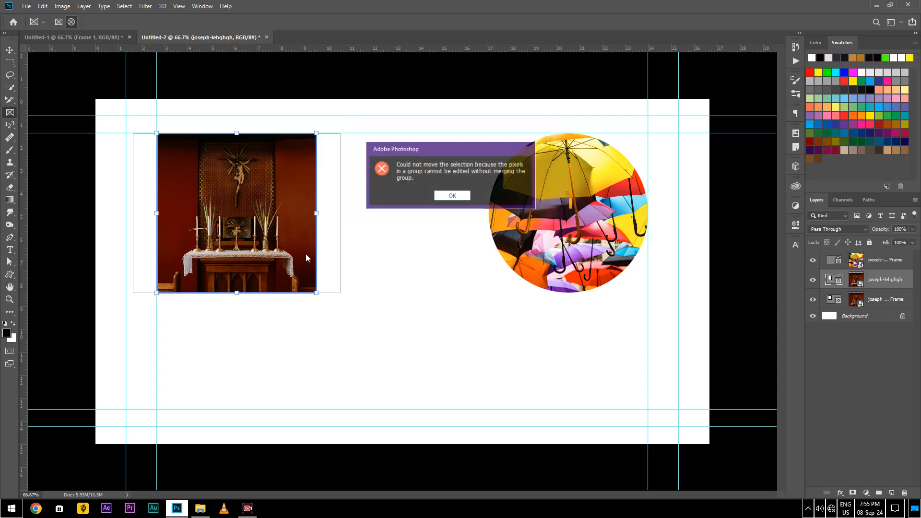
left_click(453, 195)
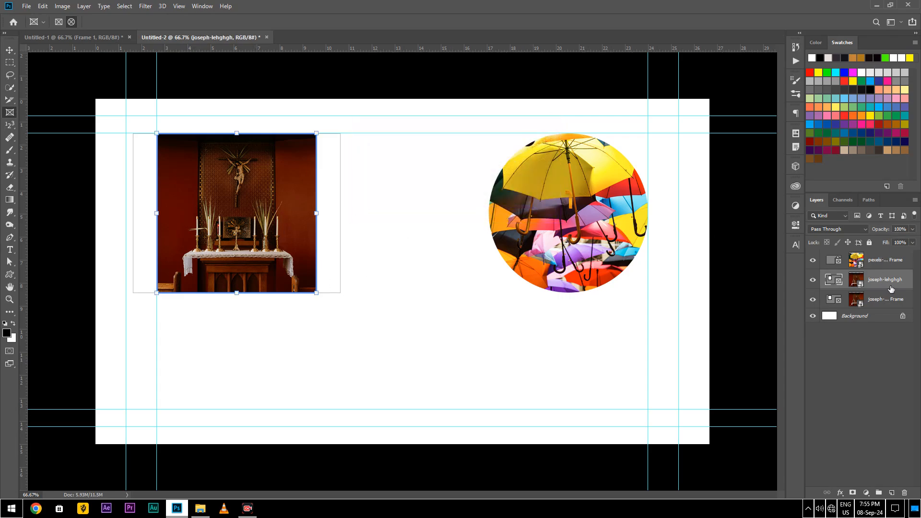
left_click_drag(214, 165, 379, 292)
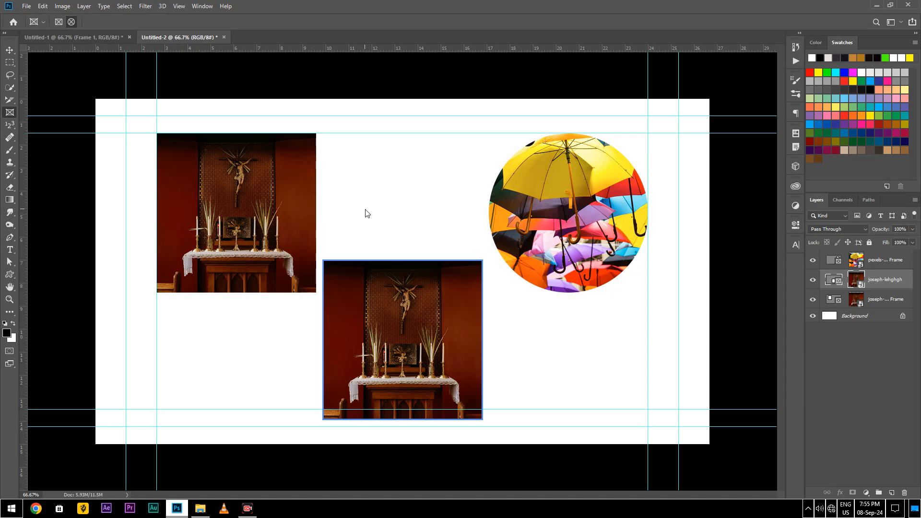
key("ctrl+z")
left_click(530, 240)
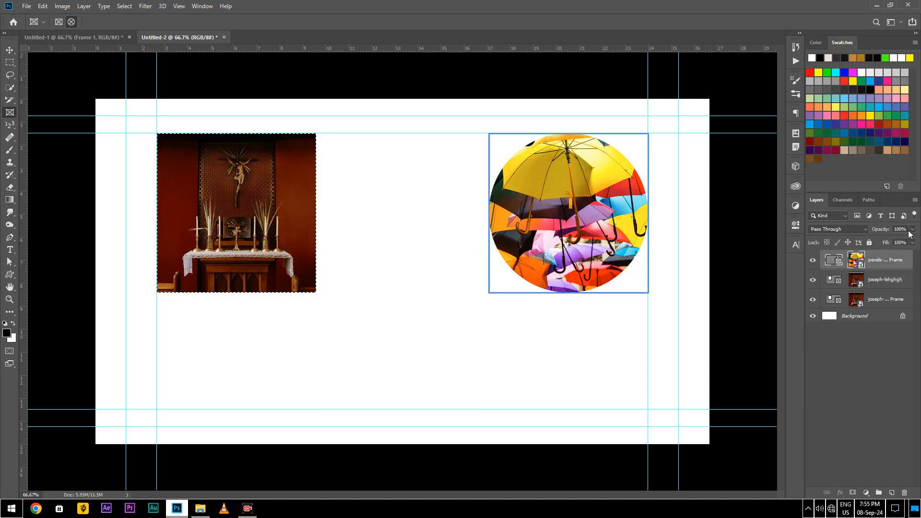
key("ctrl+z")
Duplicate the circular umbrella frame under its default copy name.
left_click(605, 217, "shift")
right_click(901, 255)
left_click(837, 160)
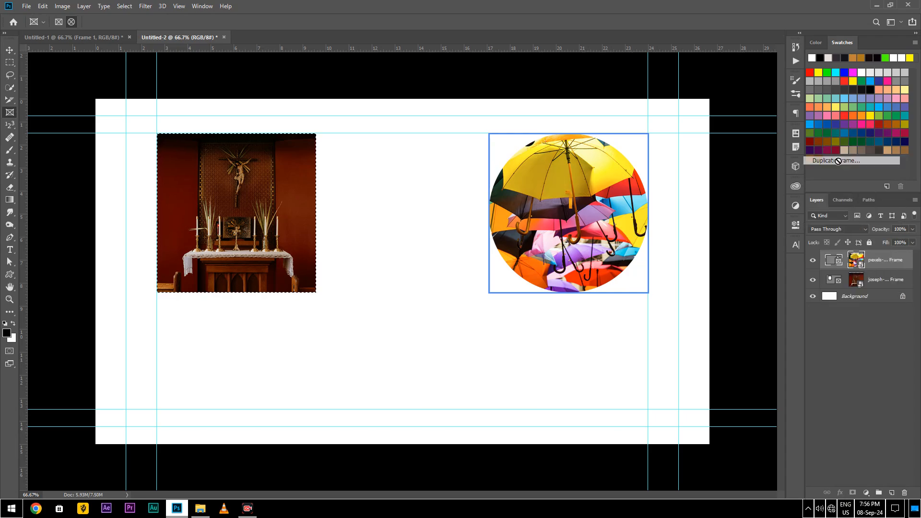
left_click(539, 142)
Try moving the duplicated umbrella photo to the lower middle of the canvas, then undo the move and the stray circular frame.
left_click_drag(589, 217, 416, 352)
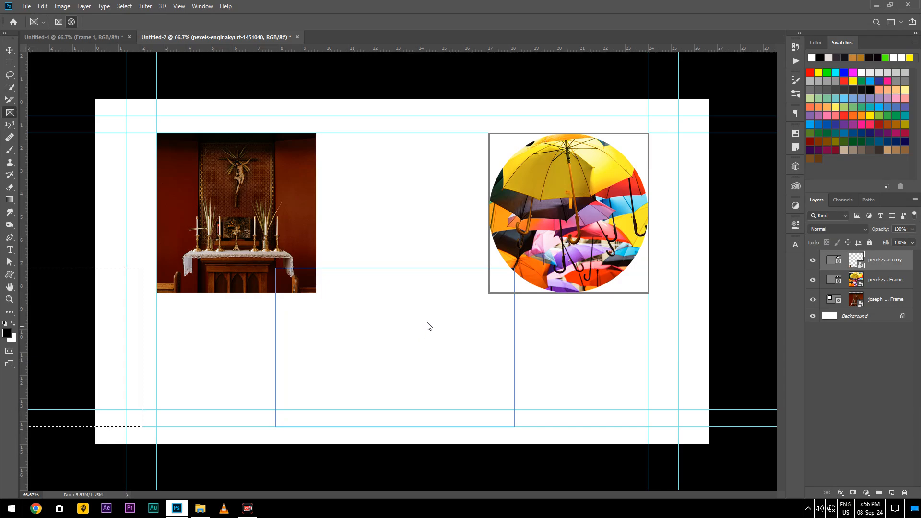
left_click_drag(440, 335, 571, 205)
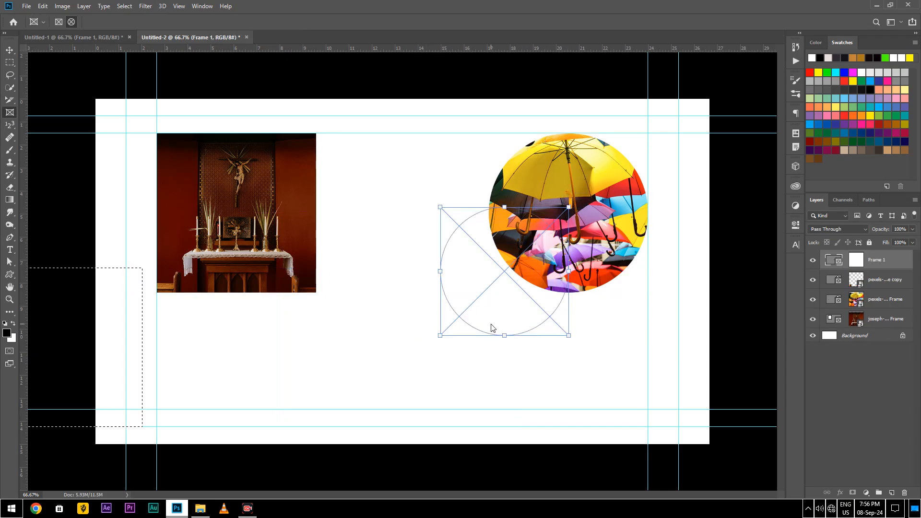
key("ctrl+z")
left_click(449, 354)
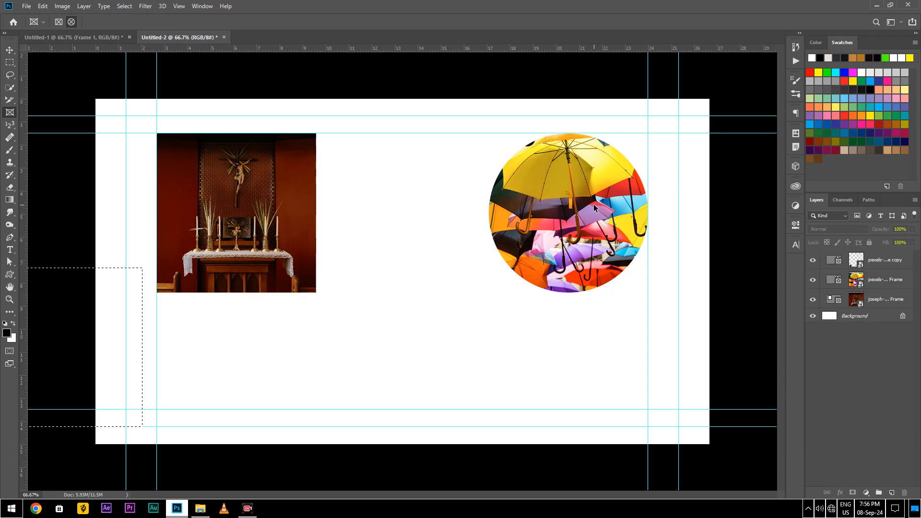
key("ctrl+z")
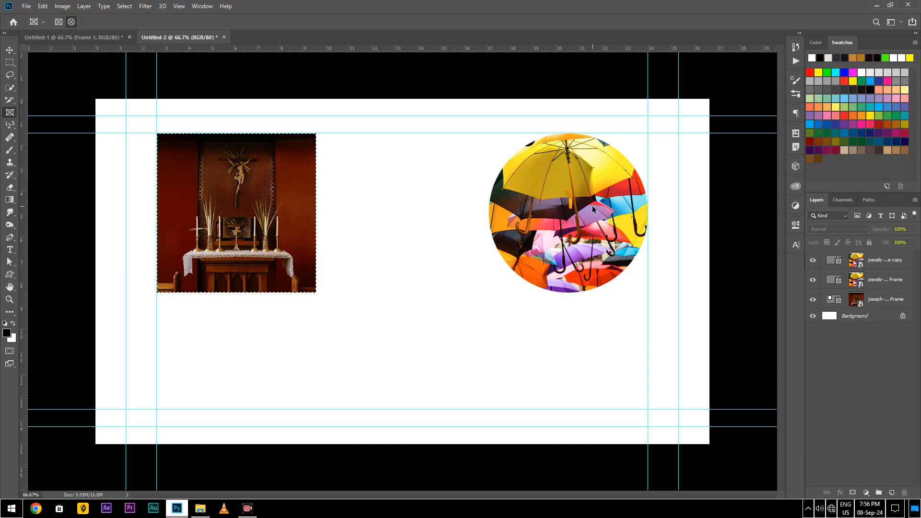
Try moving the duplicated umbrella frame to the lower middle of the canvas, then undo the move and the duplication.
left_click(895, 263)
left_click_drag(560, 206, 400, 321)
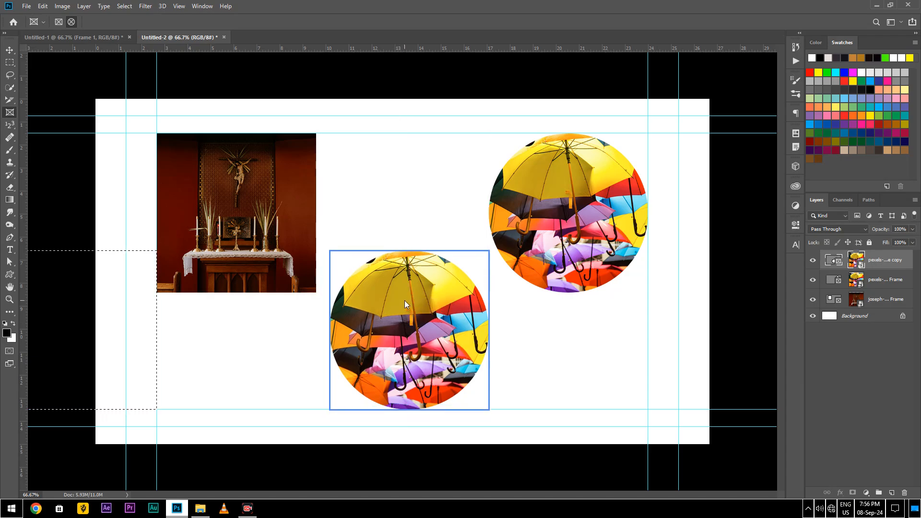
key("ctrl+z")
key("ctrl+z")
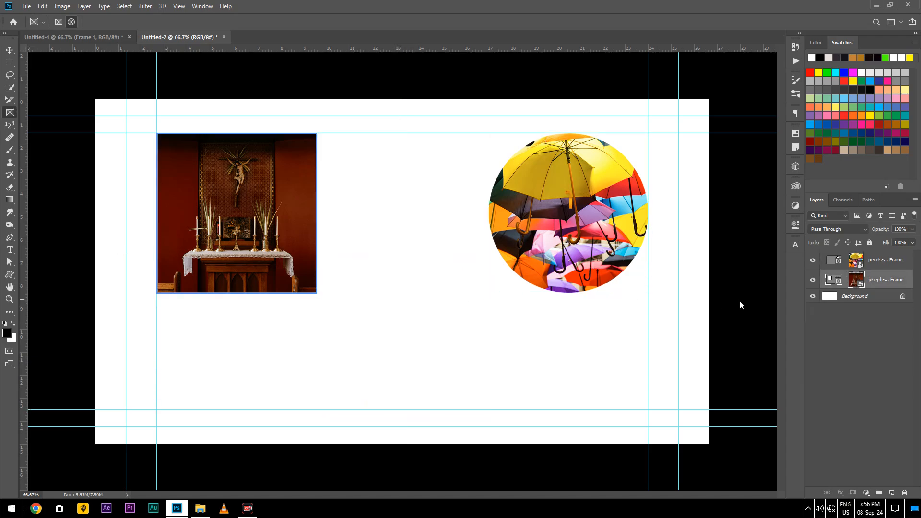
Delete the square altar frame together with its photo, then undo the deletion.
right_click(882, 281)
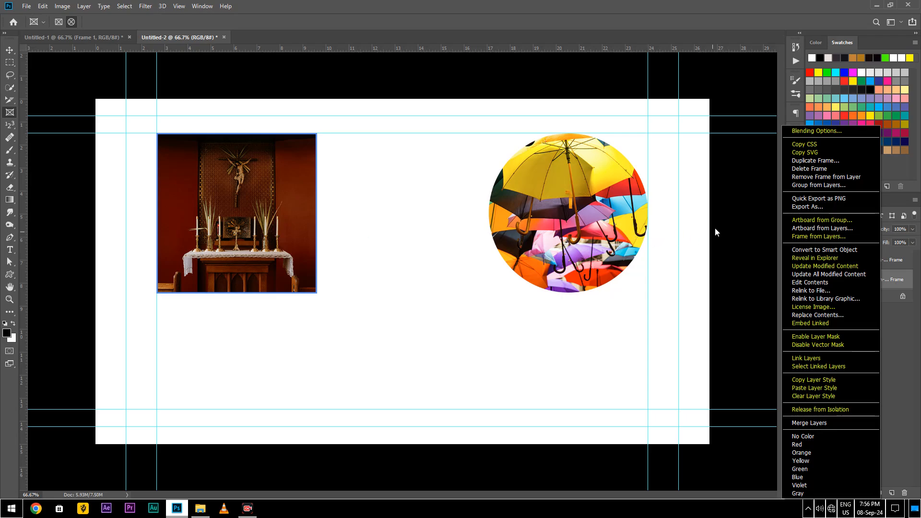
left_click(843, 169)
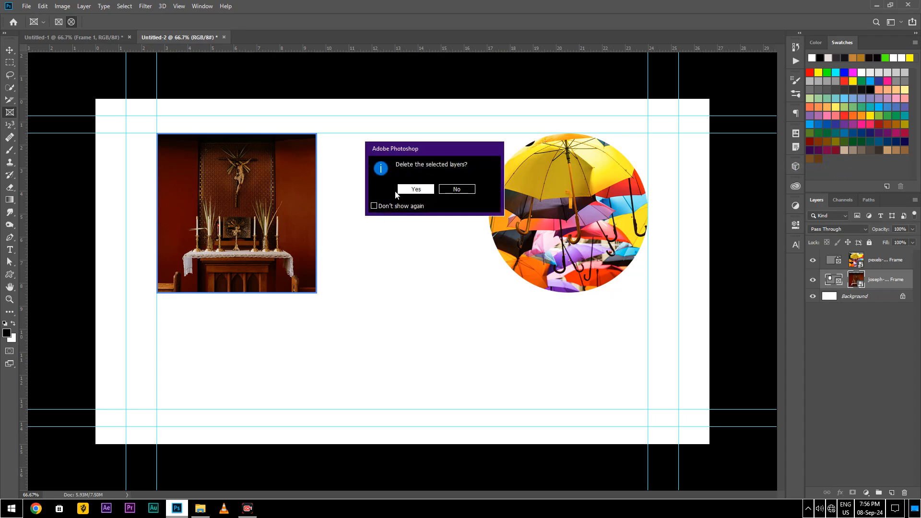
left_click(415, 189)
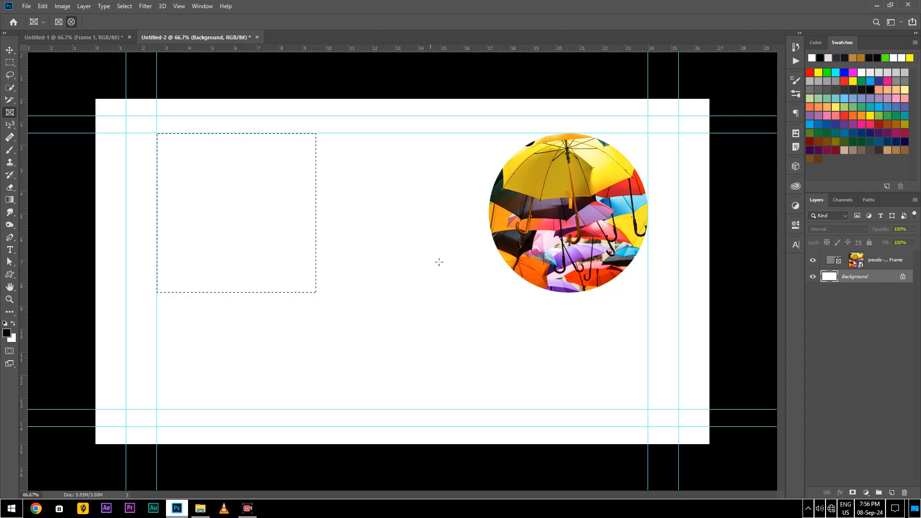
key("ctrl+d")
key("ctrl+z")
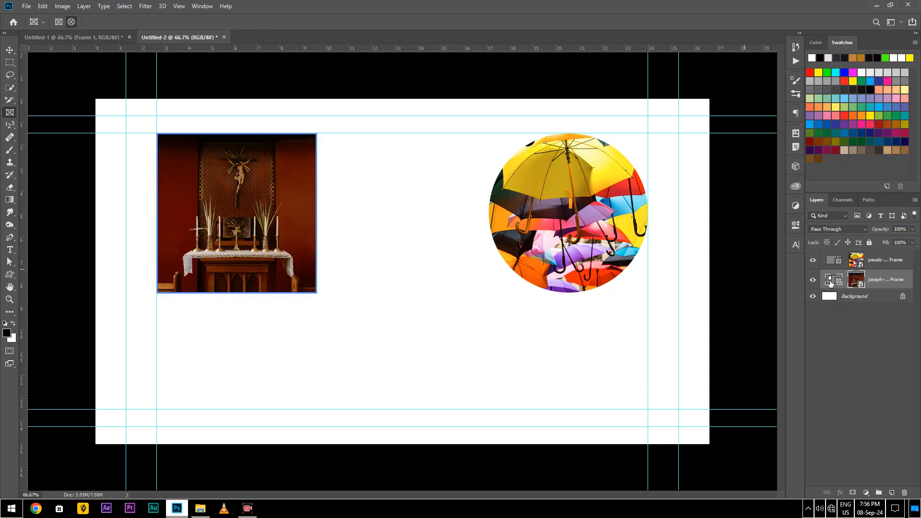
Remove the frames from the altar layer and then the umbrella layer, undoing each removal to restore both framed photos.
right_click(893, 286)
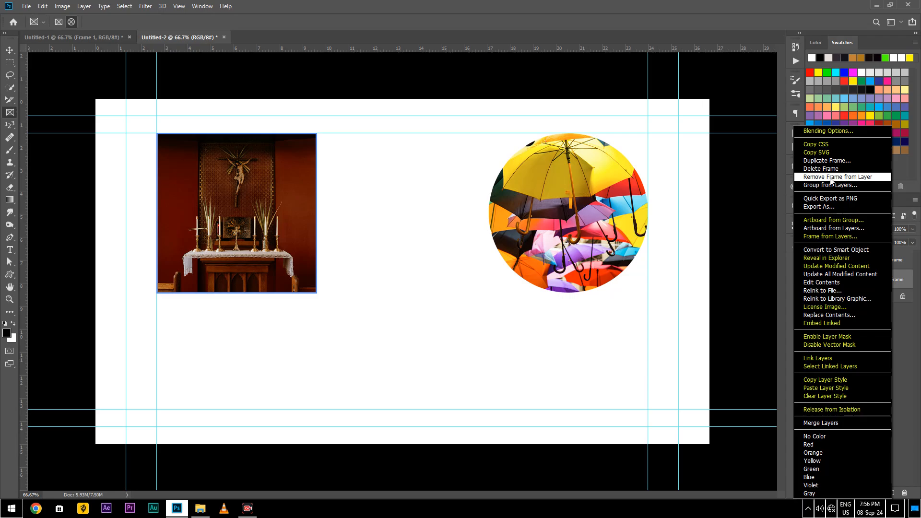
left_click(831, 179)
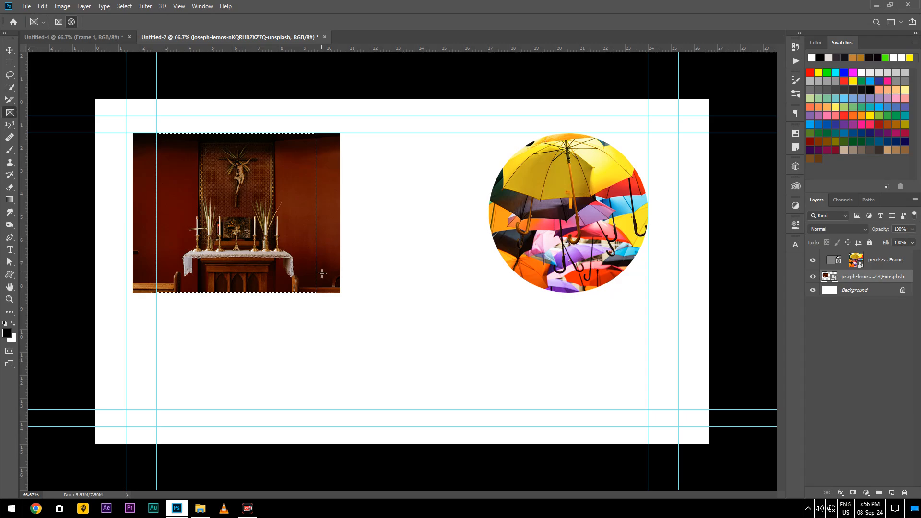
left_click(892, 260)
right_click(892, 261)
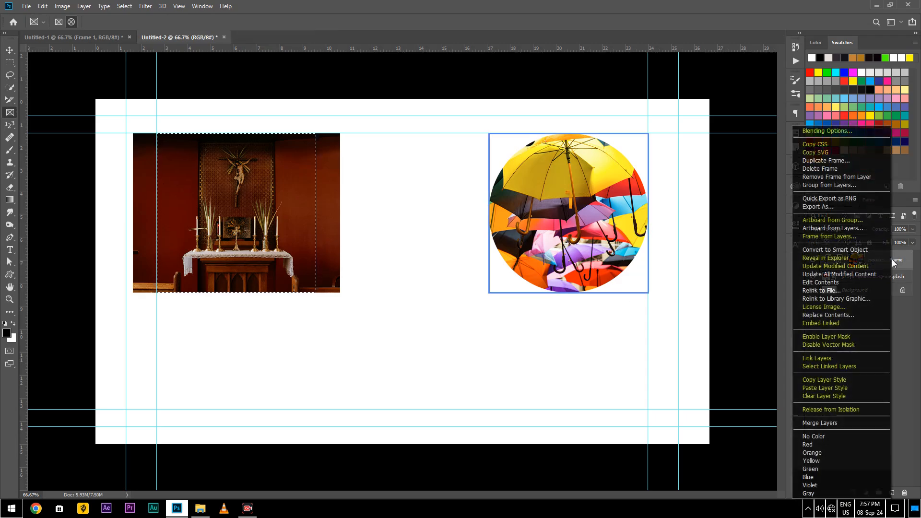
left_click(842, 178)
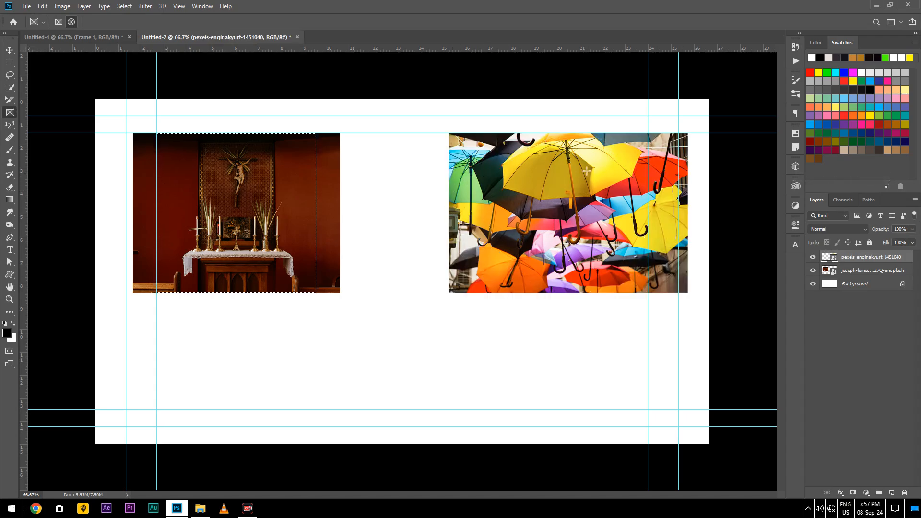
key("ctrl+z")
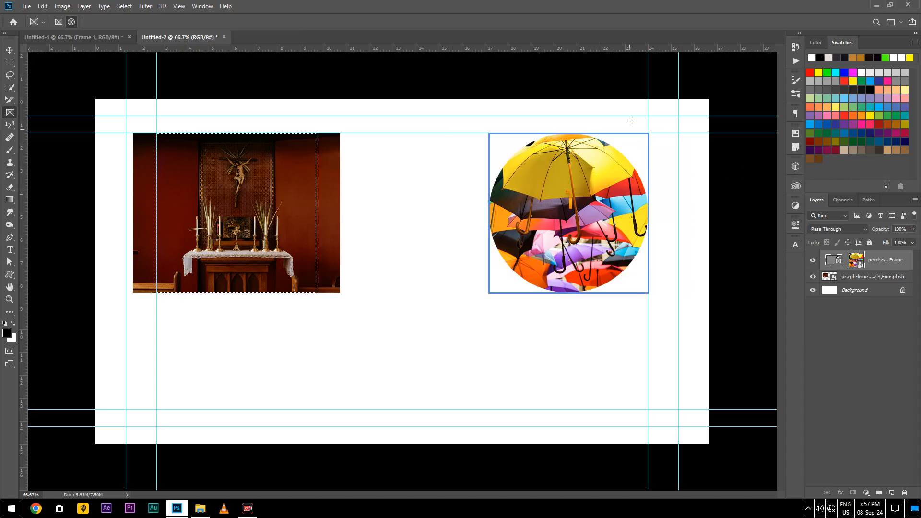
left_click(531, 214)
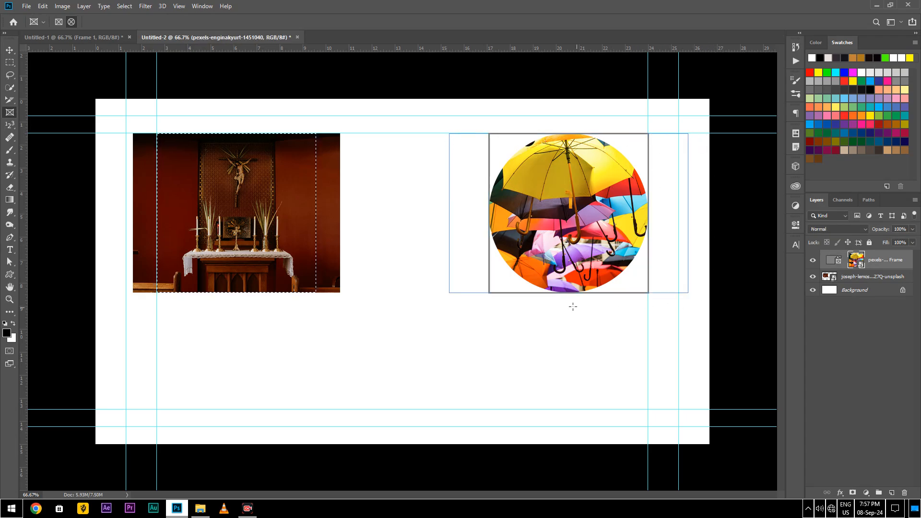
key("ctrl+z")
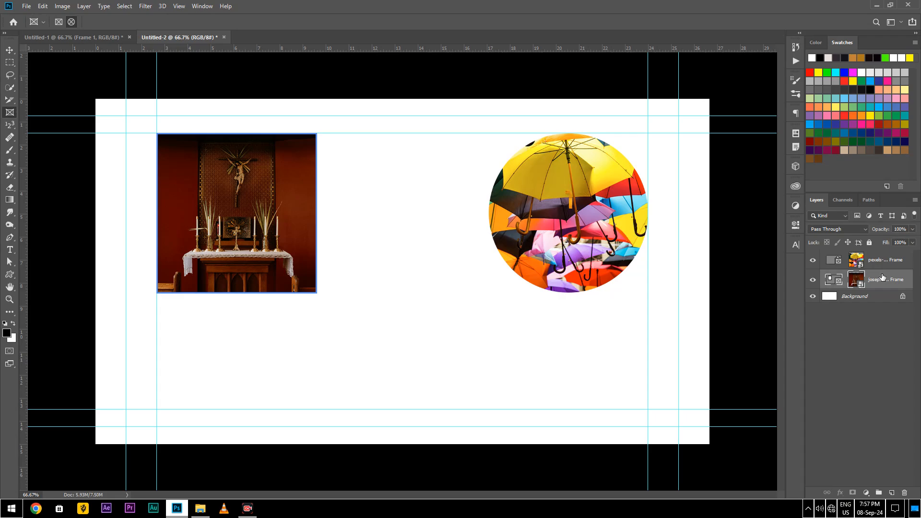
Remove the circular frame from the umbrella layer once more, then undo the removal.
right_click(886, 261)
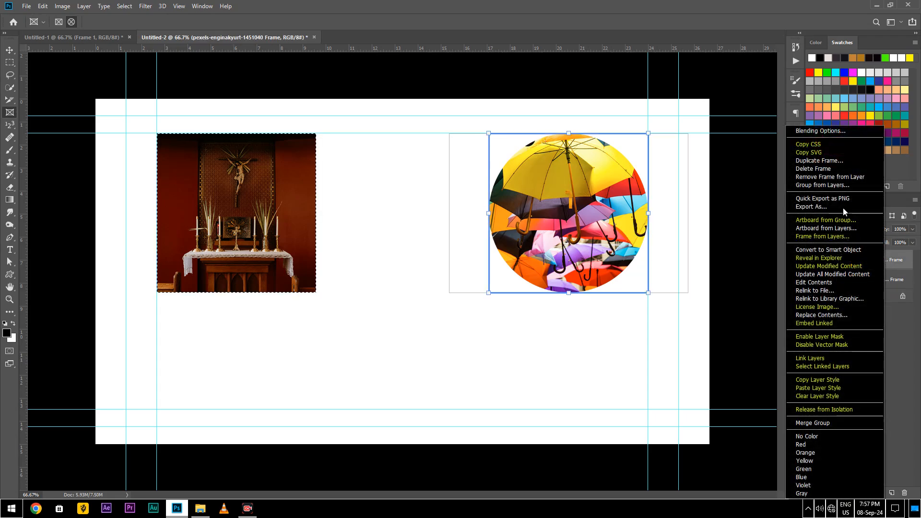
left_click(834, 178)
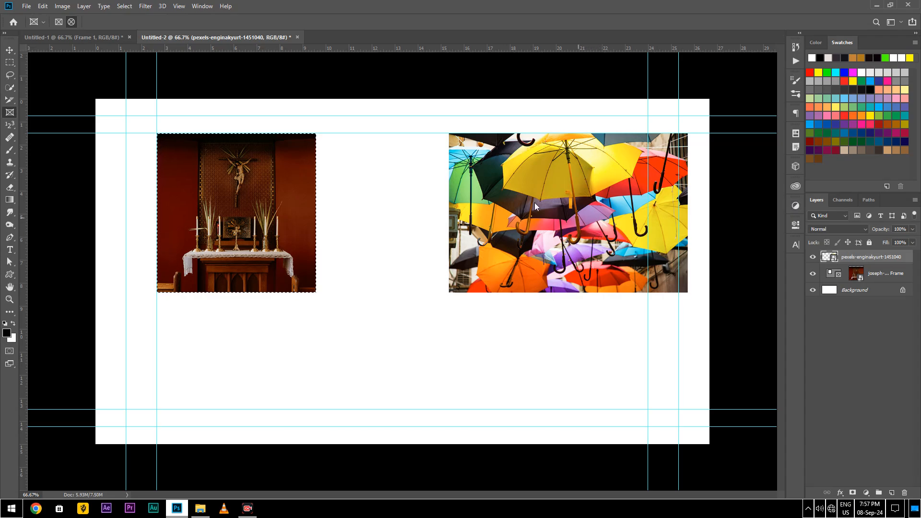
key("ctrl+z")
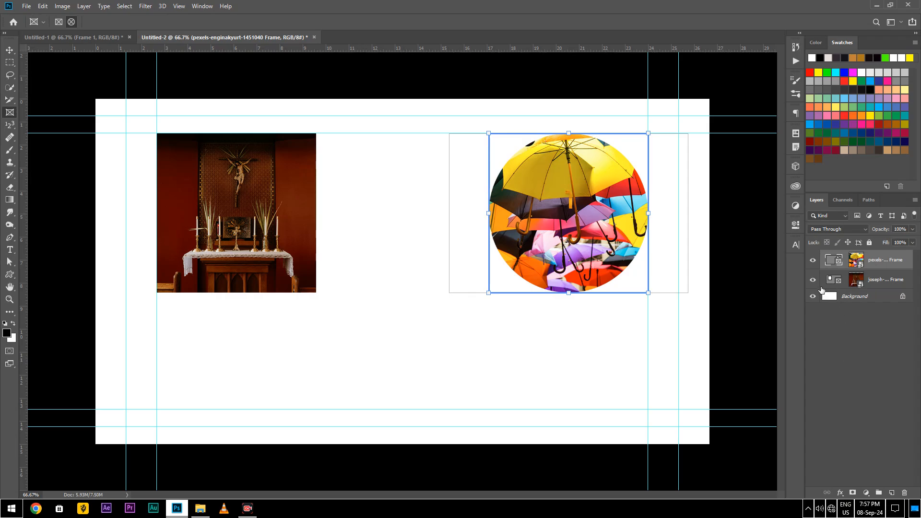
Group the circular umbrella frame as Group 1, select the frame inside the group, then undo the grouping.
right_click(882, 267)
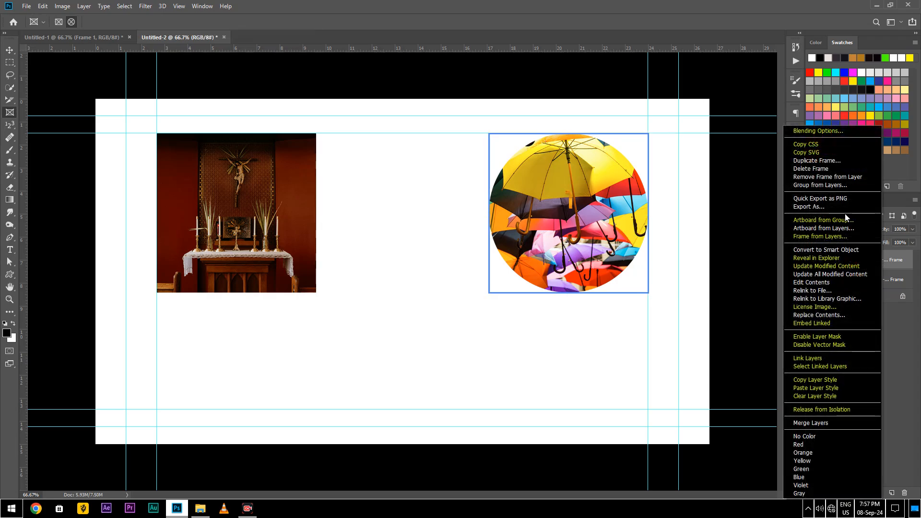
left_click(828, 189)
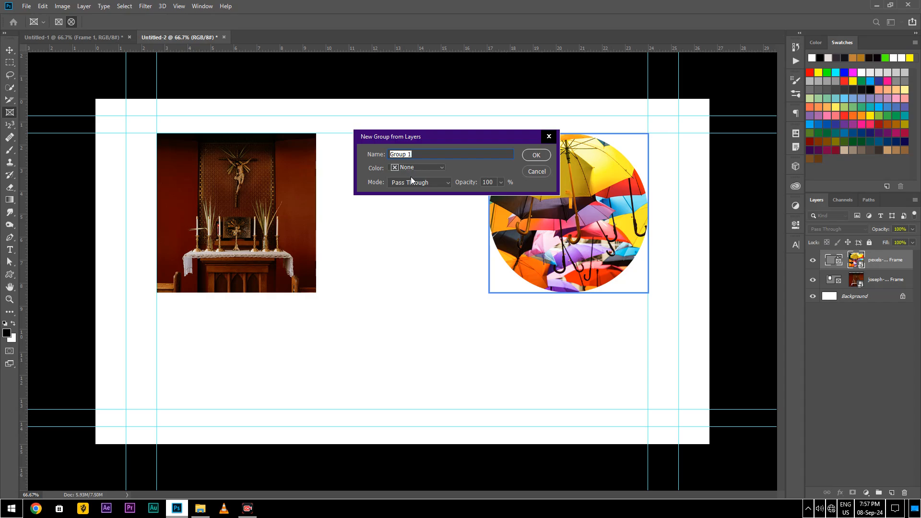
left_click(533, 154)
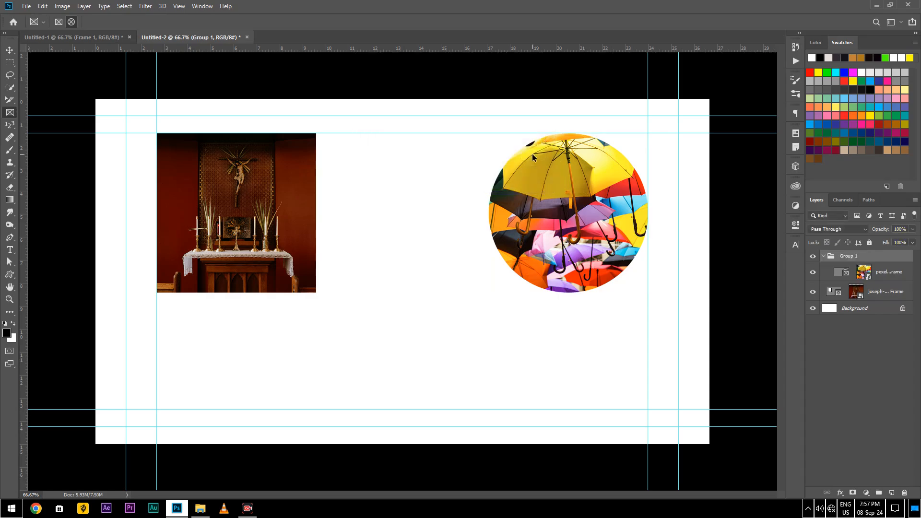
mouse_move(883, 276)
left_mouse_down()
mouse_move(883, 259)
mouse_move(885, 275)
left_mouse_up()
left_click(886, 276)
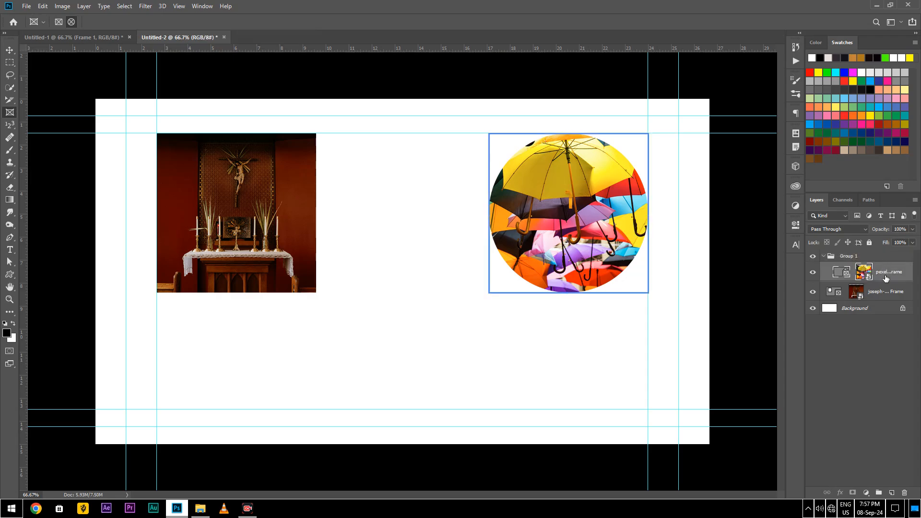
key("ctrl+z")
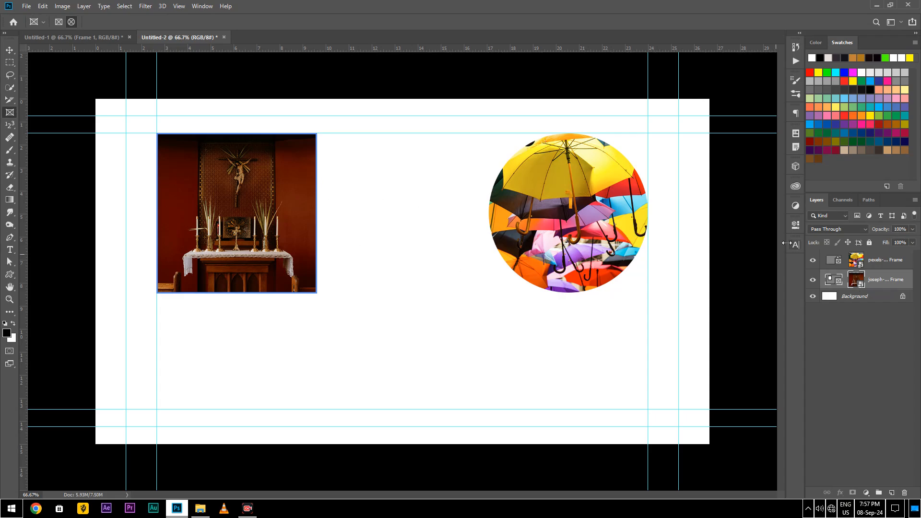
left_click(83, 6)
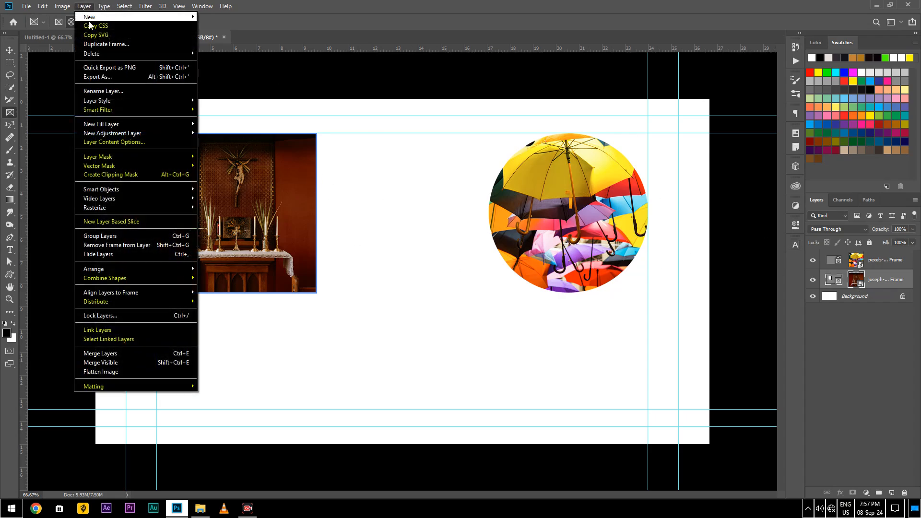
mouse_move(95, 17)
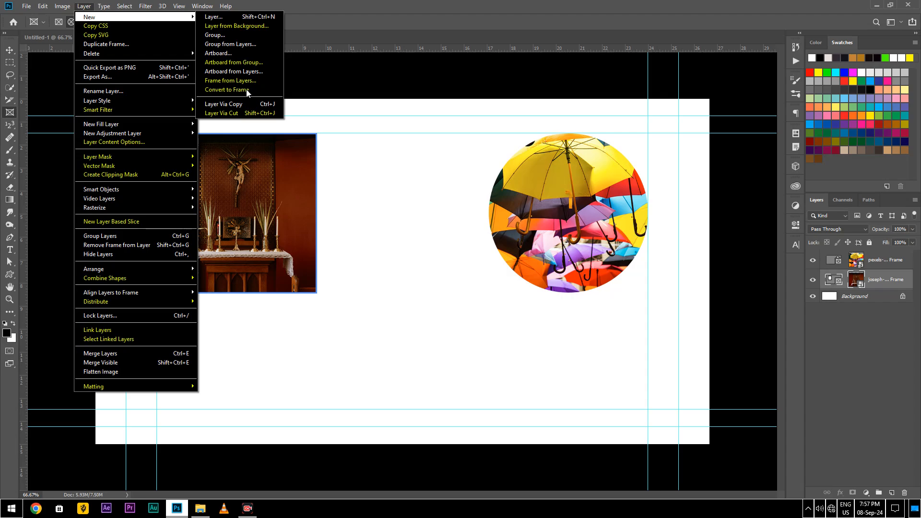
left_click(882, 342)
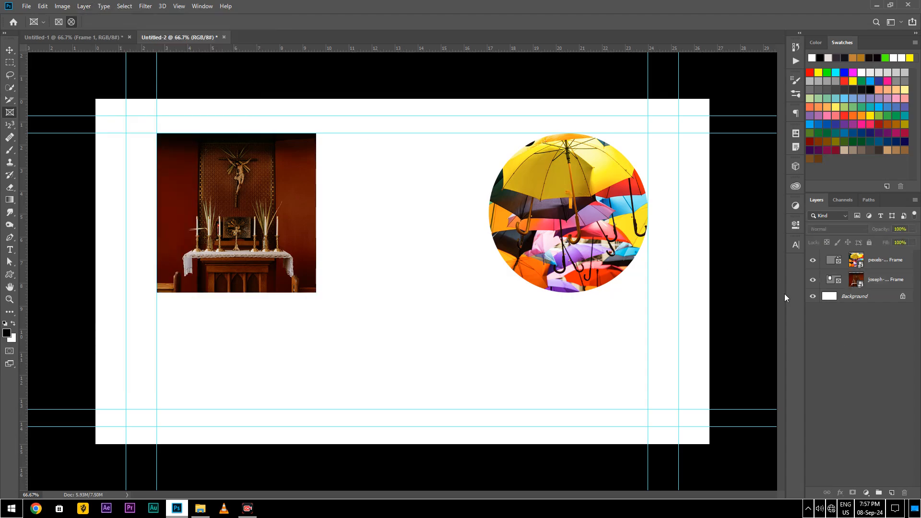
Delete the circular umbrella frame from the canvas.
left_click(606, 220)
key("Delete")
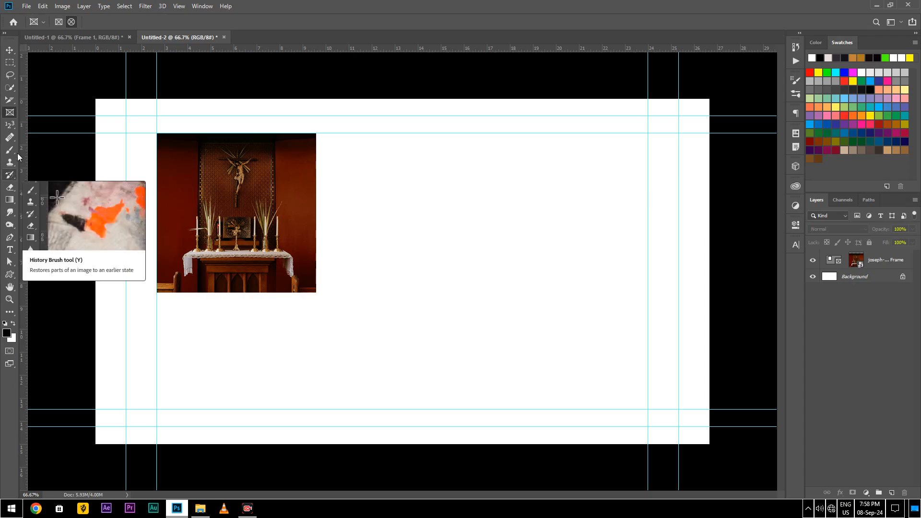
Draw a closed, curved apple-shaped path with the Pen tool in the empty area just right of the canvas centre.
left_click(12, 237)
left_click(492, 250)
left_click_drag(424, 239, 416, 266)
key("ctrl+z")
left_click(420, 299)
left_click_drag(421, 306, 442, 401)
mouse_move(490, 371)
left_mouse_down()
mouse_move(518, 395)
mouse_move(494, 363)
left_mouse_up()
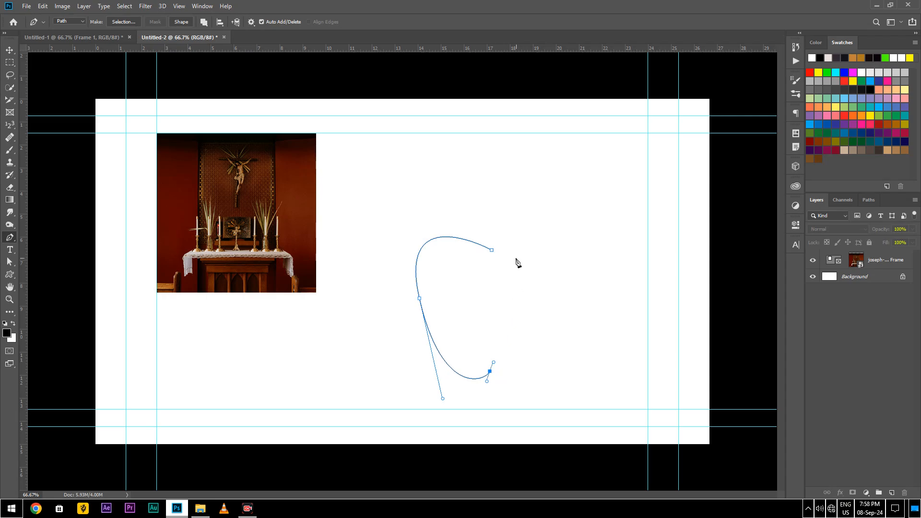
left_click_drag(569, 351, 591, 283)
left_click_drag(492, 256, 397, 321)
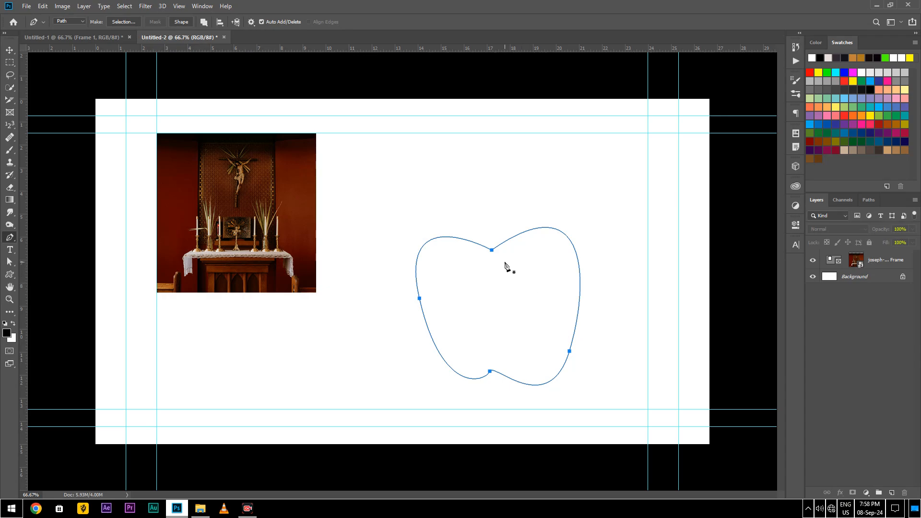
Turn the apple-shaped path into a selection, fill it with black on a new layer, then undo back to the path.
key("ctrl+Return")
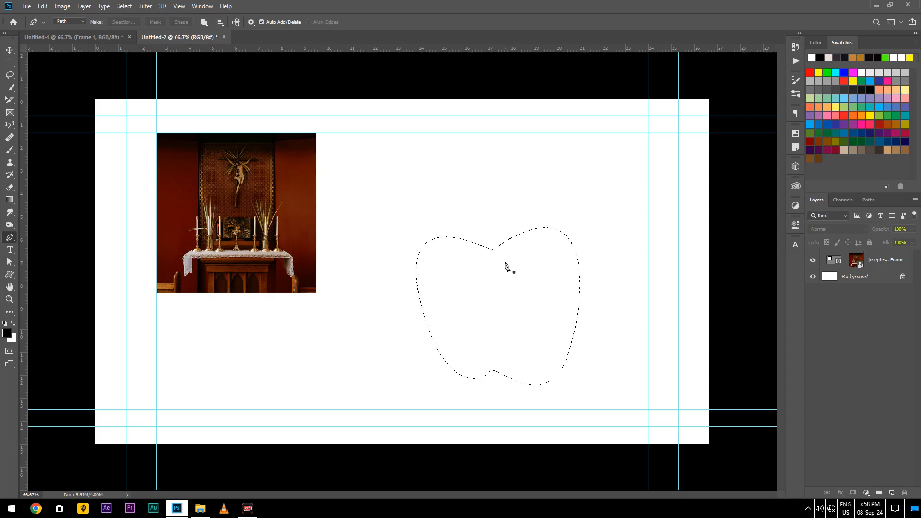
left_click(892, 493)
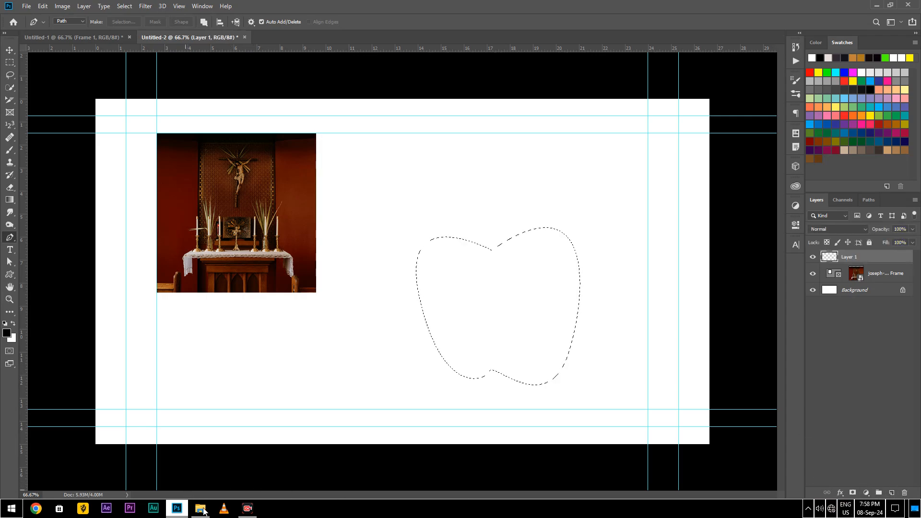
left_click(249, 513)
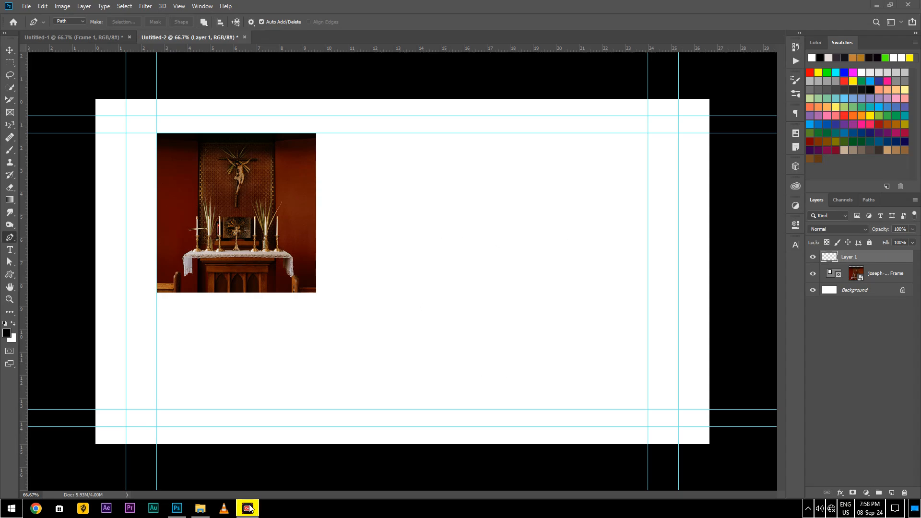
left_click(868, 268)
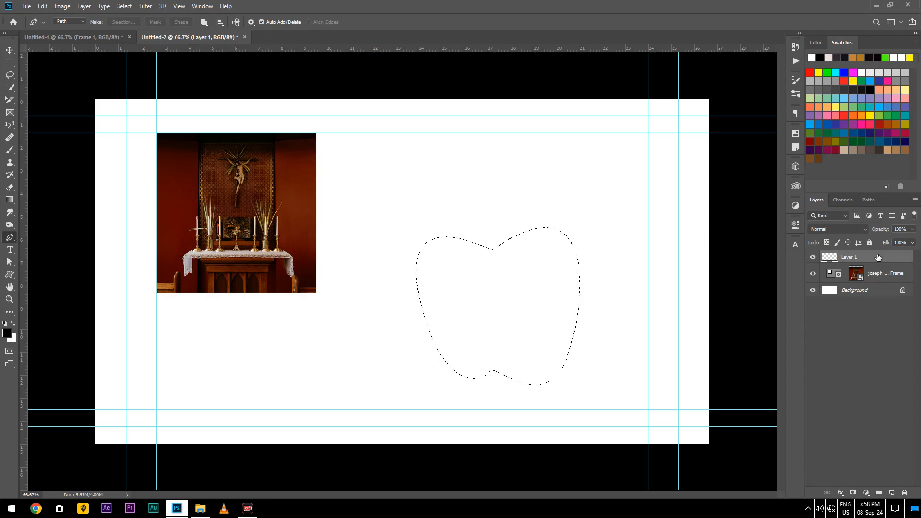
key("alt+BackSpace")
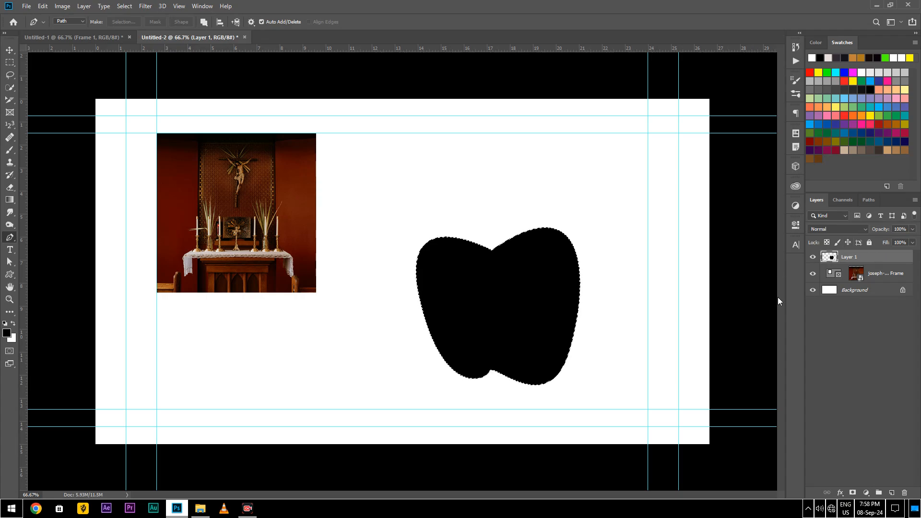
key("ctrl+z")
key("ctrl+z")
key("ctrl+z")
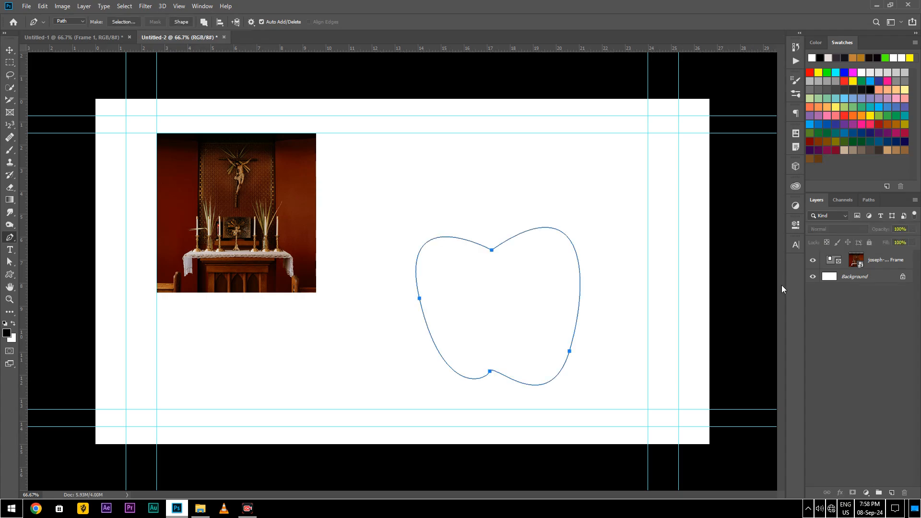
right_click(519, 287)
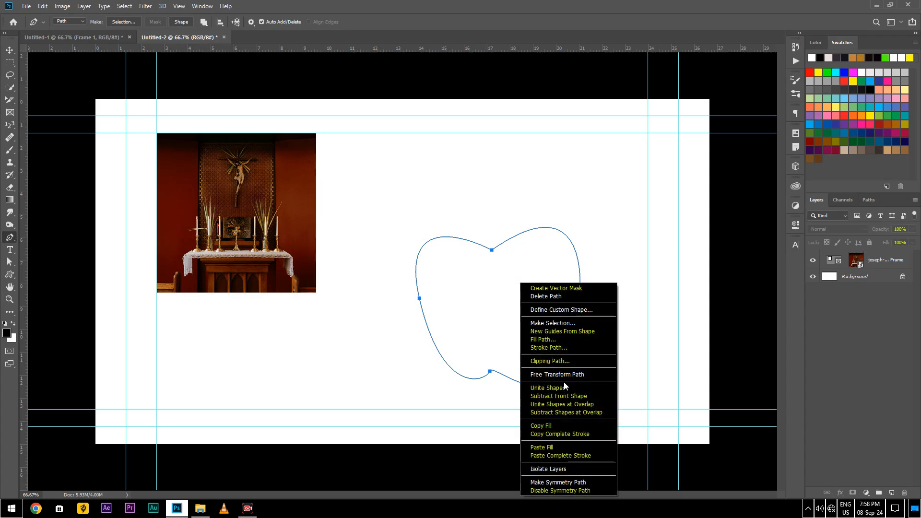
left_click(115, 8)
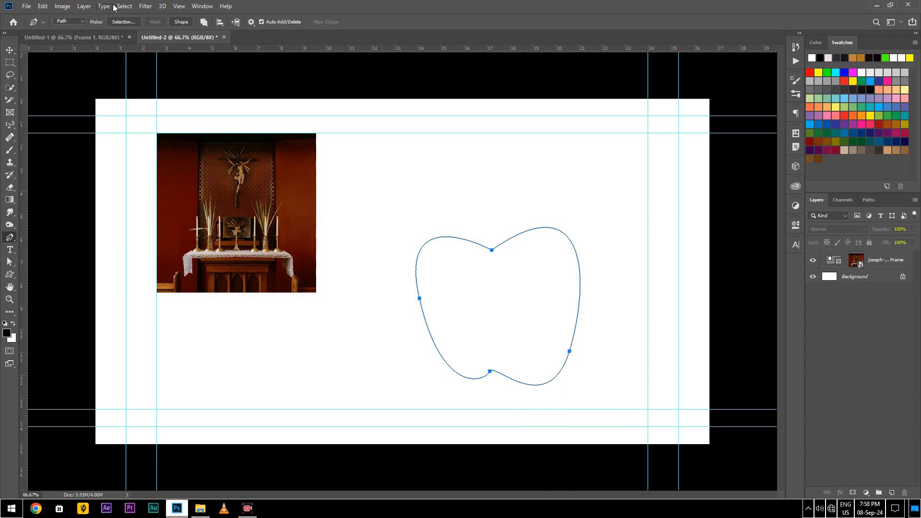
left_click(73, 7)
left_click(88, 7)
left_click(84, 7)
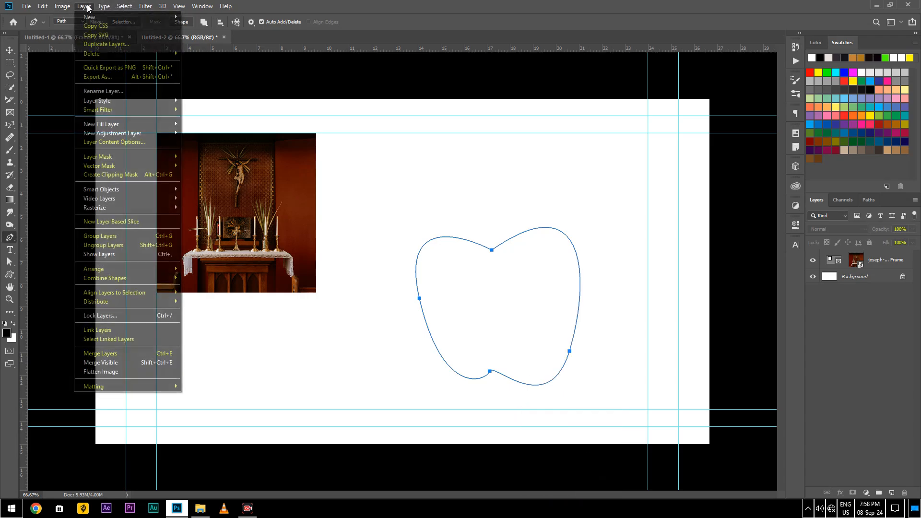
mouse_move(113, 17)
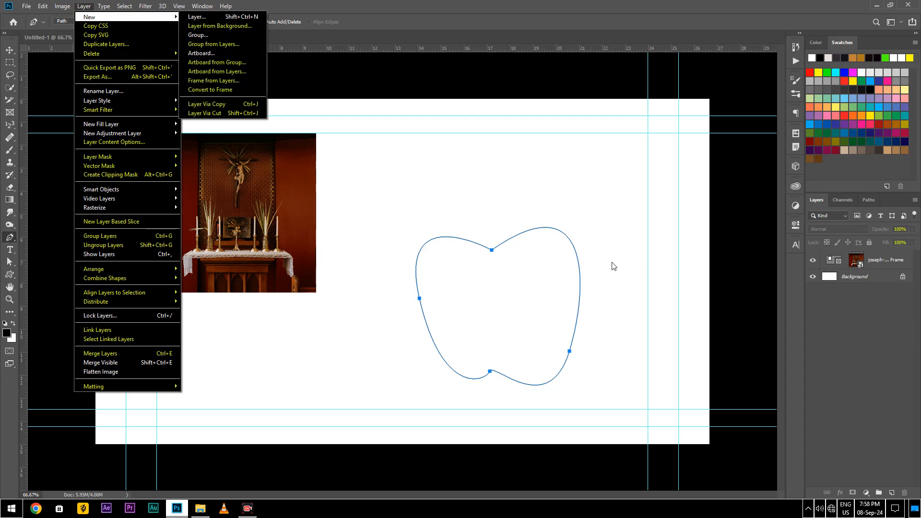
left_click(901, 334)
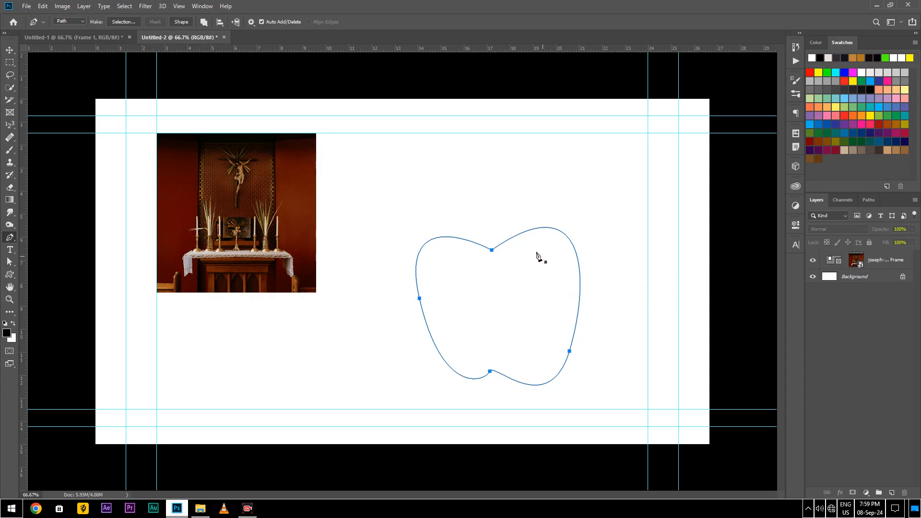
Undo the drawing of the apple-shaped path and the deletion of the circular umbrella frame.
key("ctrl+z")
key("ctrl+z")
key("ctrl+z")
key("ctrl+z")
key("ctrl+z")
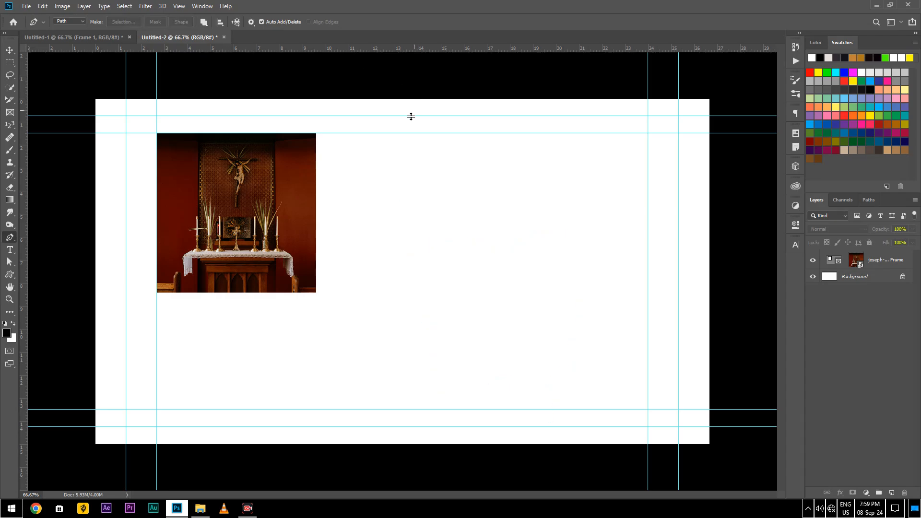
key("ctrl+z")
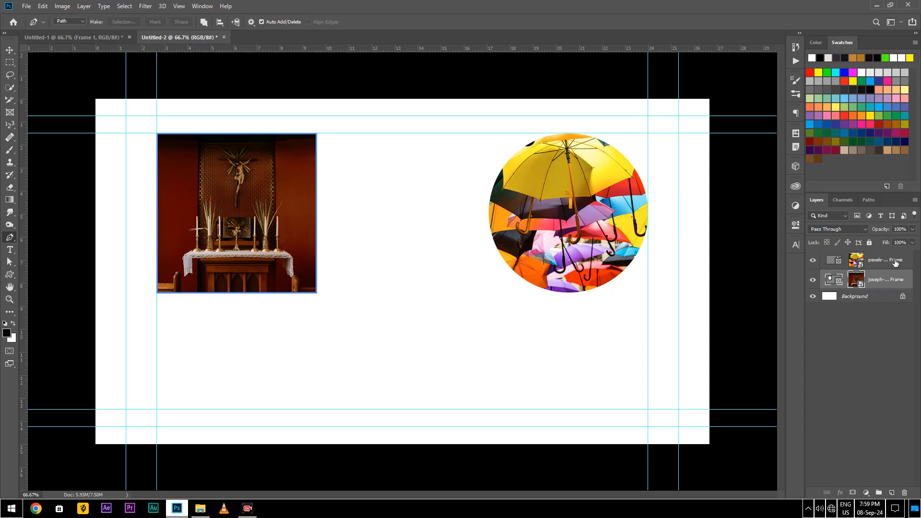
Delete the square altar frame and the circular umbrella frame, leaving only the Background layer.
key("ctrl+z")
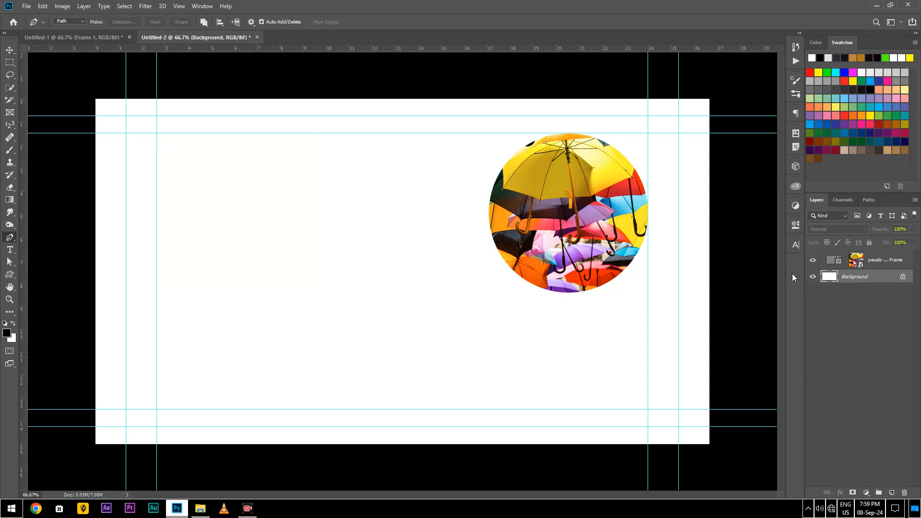
left_click(883, 261)
key("ctrl+z")
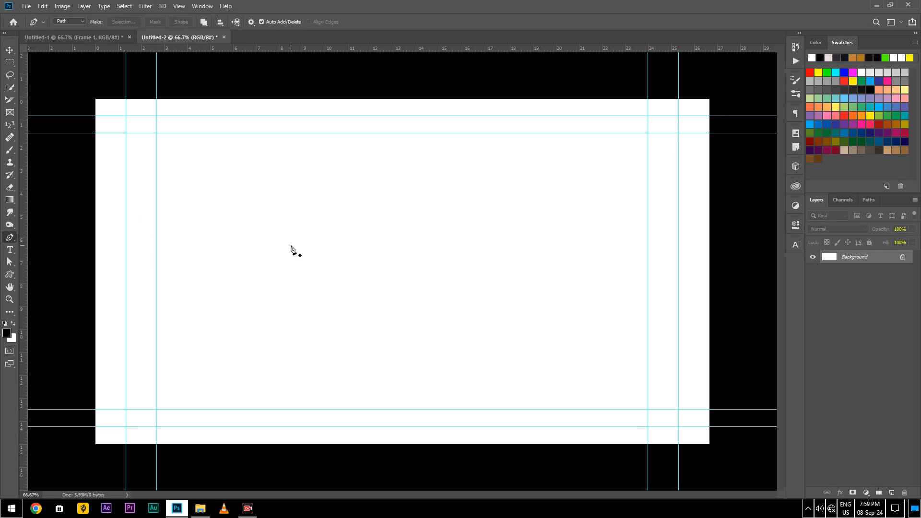
right_click(10, 238)
left_click(41, 246)
mouse_move(280, 238)
left_mouse_down()
mouse_move(351, 229)
mouse_move(379, 252)
left_mouse_up()
key("Escape")
right_click(9, 237)
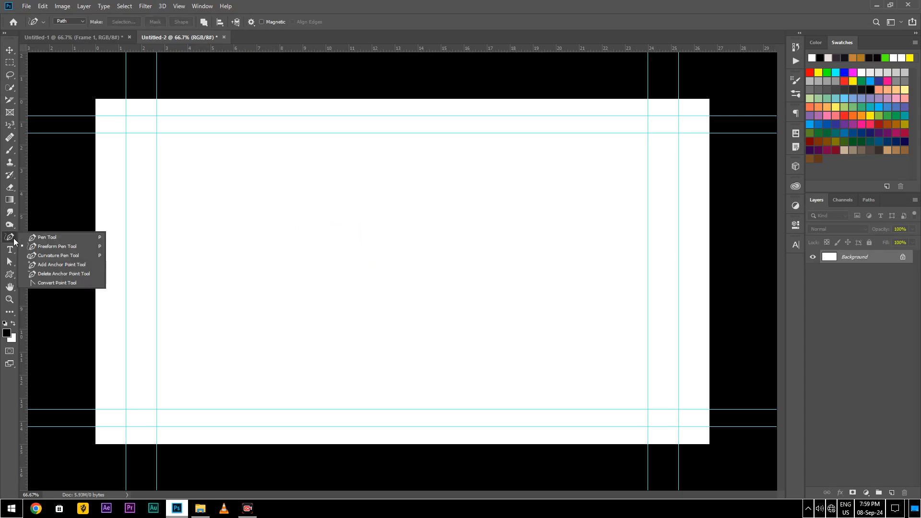
left_click(51, 264)
left_click_drag(434, 250, 566, 149)
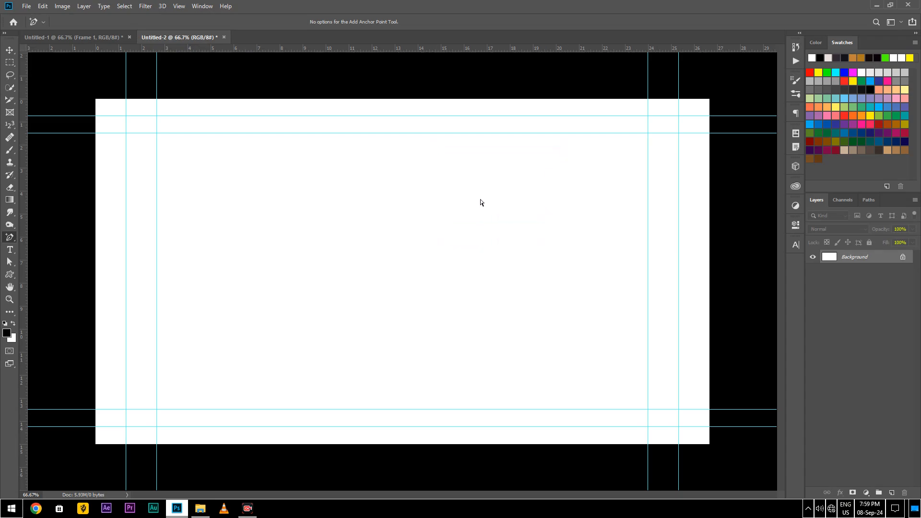
Draw the solid recycling-arrows custom shape, about 840 px wide and 838 px high, in the middle of the canvas.
left_click(10, 277)
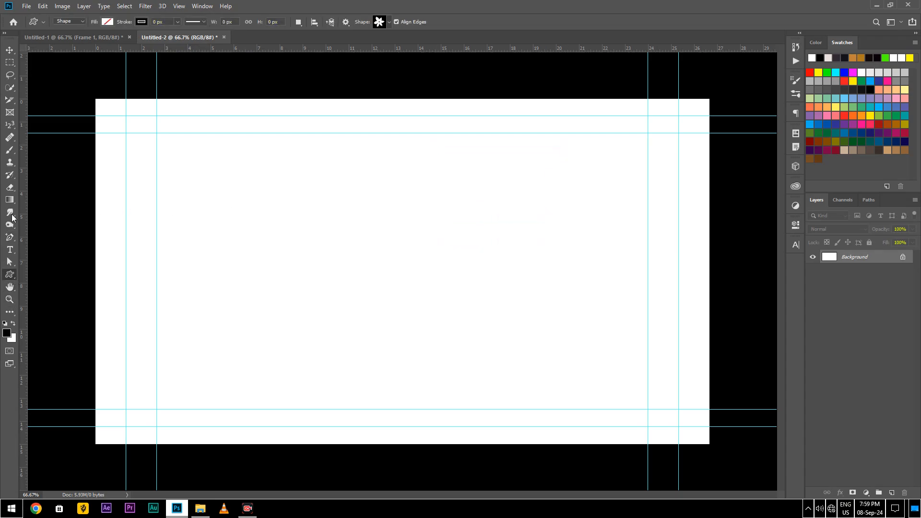
left_click(390, 21)
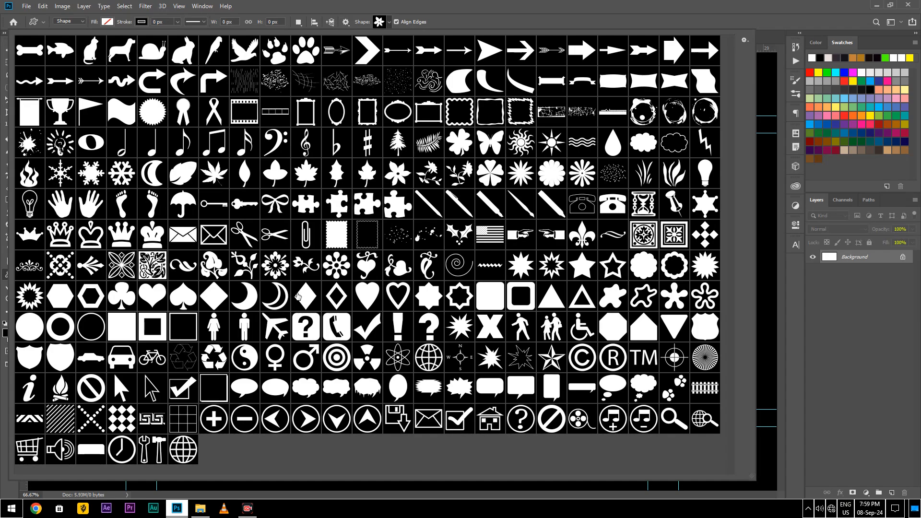
left_click(191, 238)
double_click(216, 363)
left_click_drag(273, 233, 601, 410)
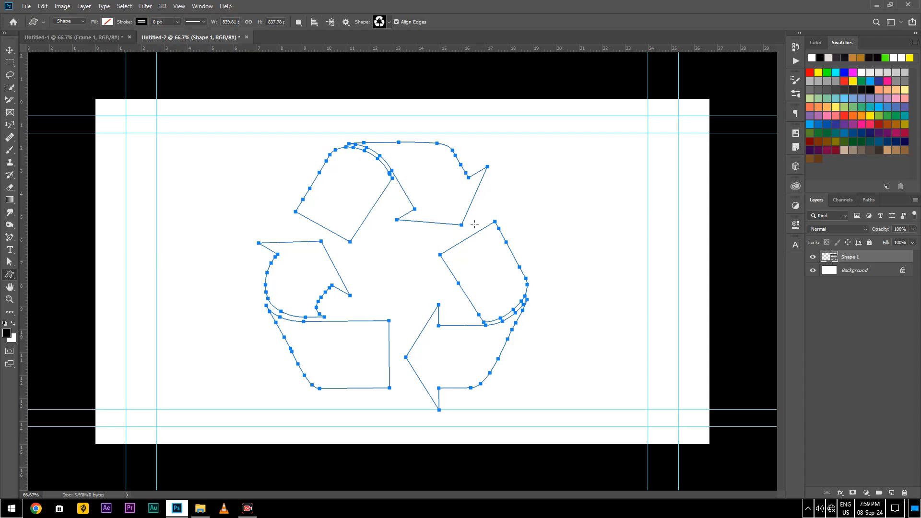
Convert the recycling-arrows shape layer to a frame named Shape 1, 840 px wide and 839 px high.
right_click(903, 261)
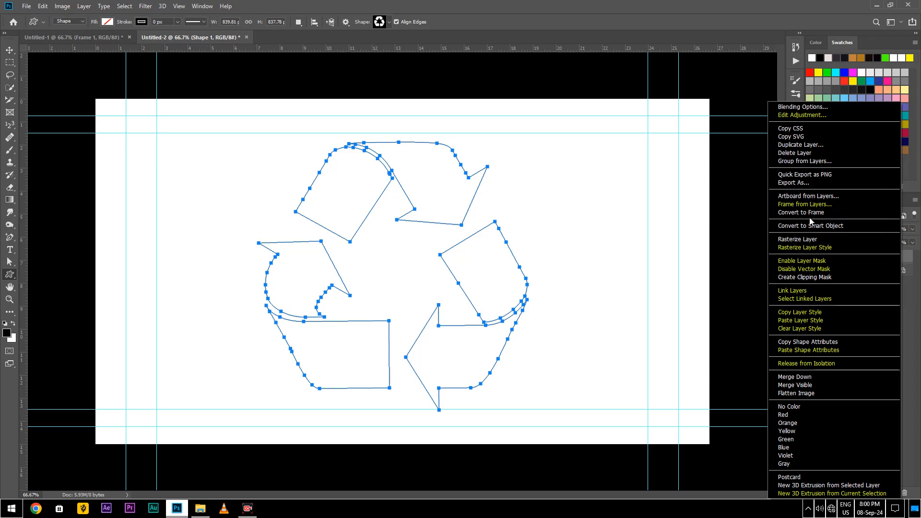
left_click(83, 6)
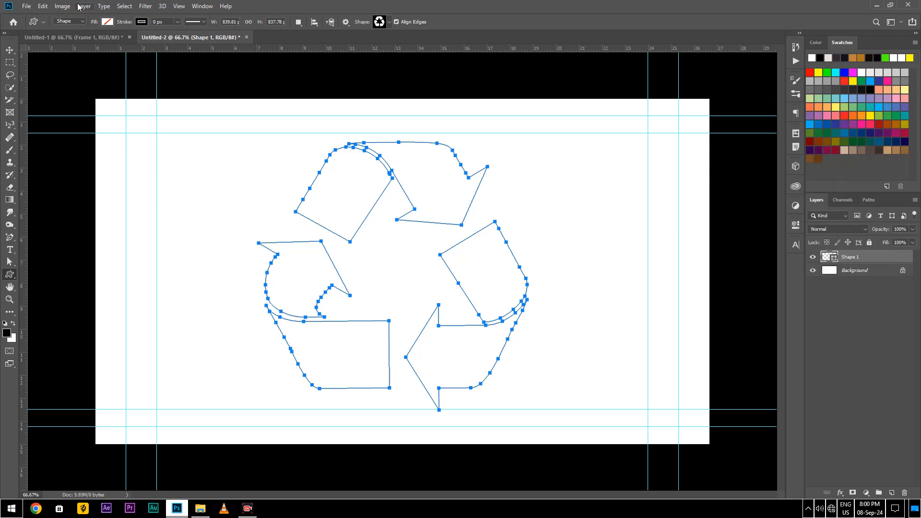
left_click(83, 6)
mouse_move(114, 19)
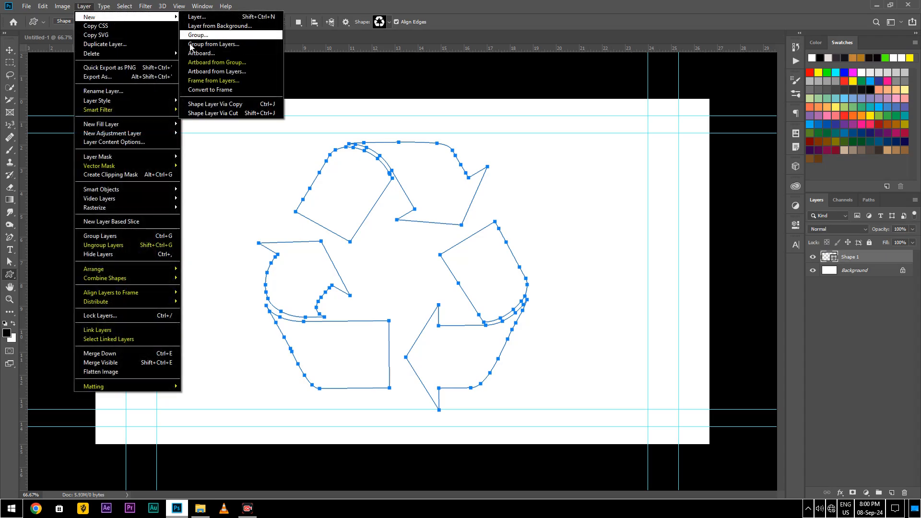
left_click(217, 90)
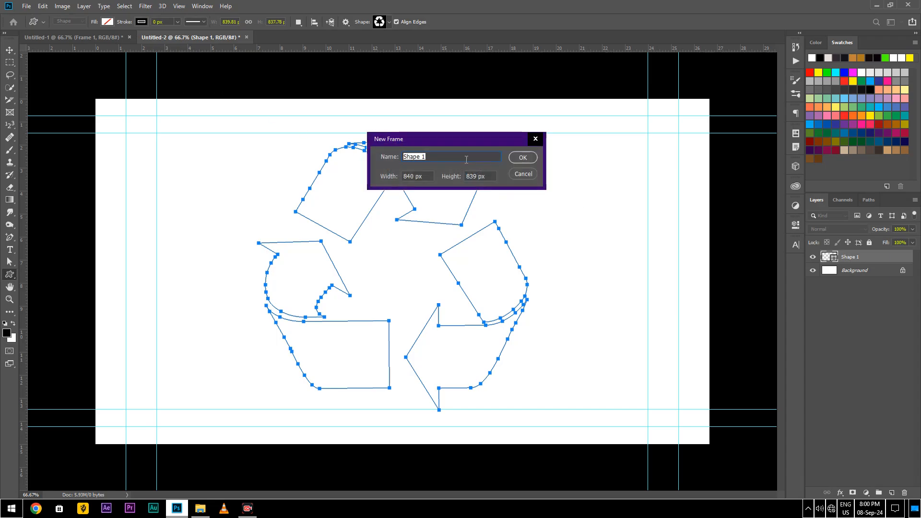
left_click(519, 157)
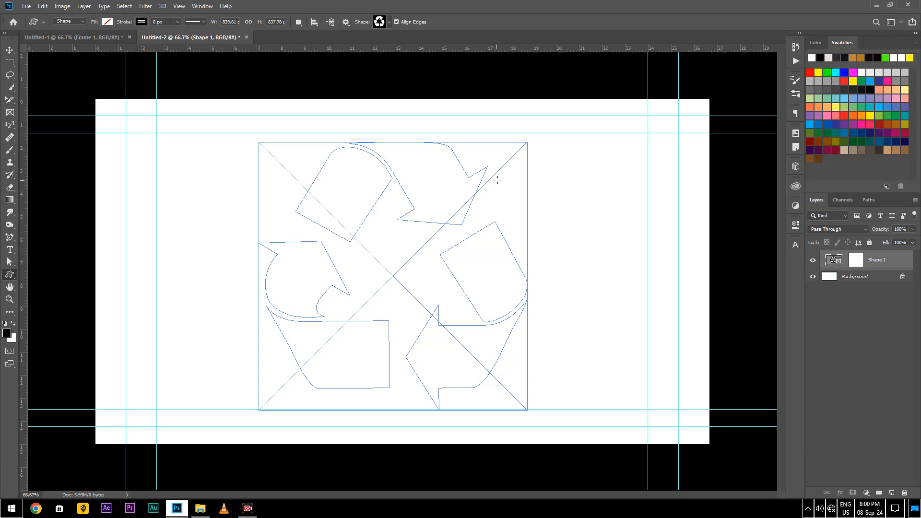
Draw an upright elliptical frame to the right of the recycling frame and a small, nearly square rectangular frame to its left.
left_click(9, 112)
left_click_drag(607, 186, 686, 306)
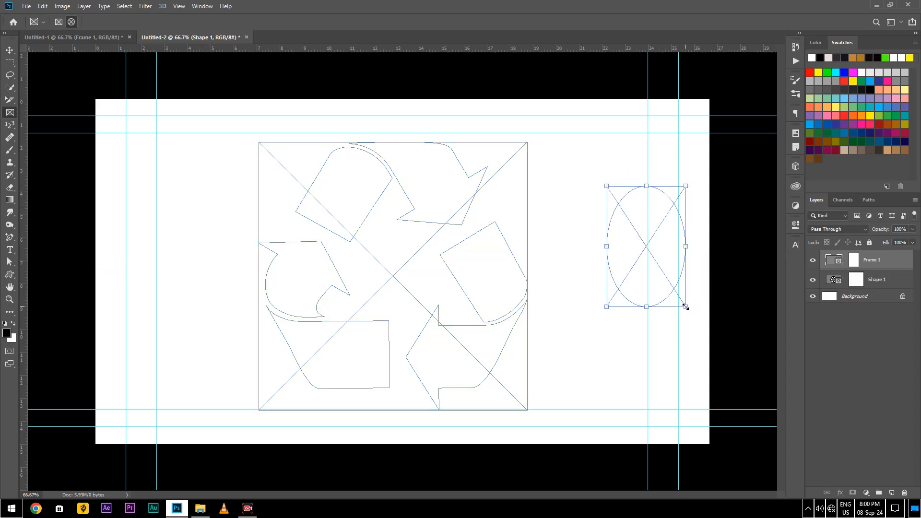
left_click(59, 22)
left_click_drag(164, 186, 237, 256)
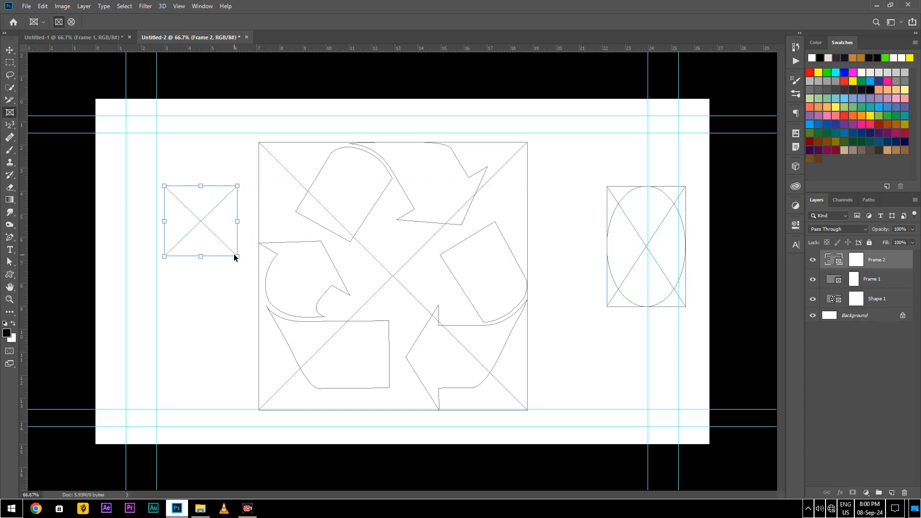
Place the photo of the woman with the book and coffee mug into the recycling-arrows frame.
left_click(200, 508)
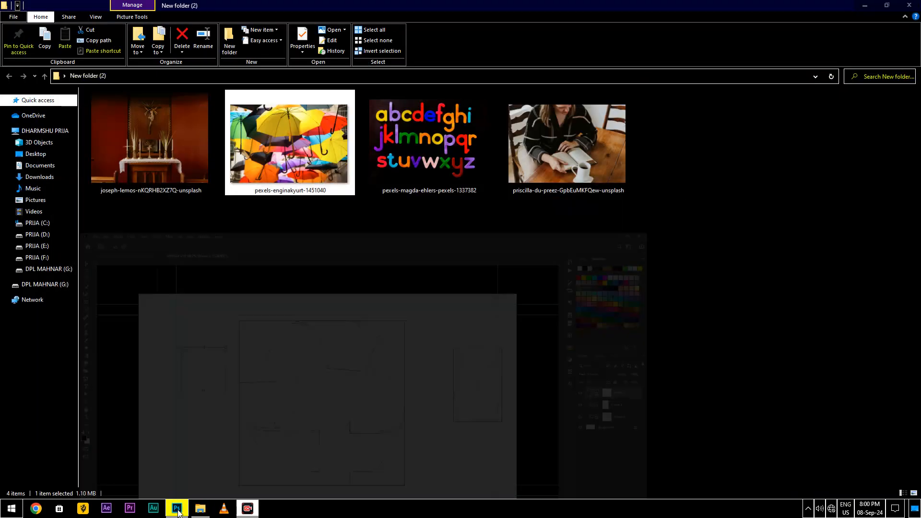
left_click_drag(563, 158, 406, 258)
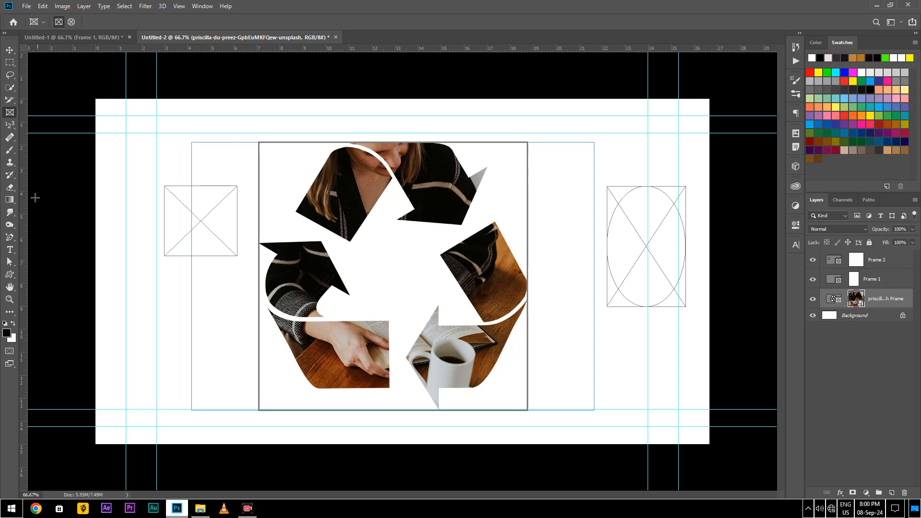
Draw a closed flag-like path with a thin downward stem over the small square frame, using the Pen tool.
left_click(12, 236)
right_click(12, 236)
left_click(36, 237)
left_click_drag(188, 212, 182, 317)
left_click(192, 211)
left_click(228, 211)
left_click_drag(220, 188, 216, 188)
left_click_drag(203, 185, 201, 185)
left_click(180, 193)
left_click(184, 202)
left_click(186, 209)
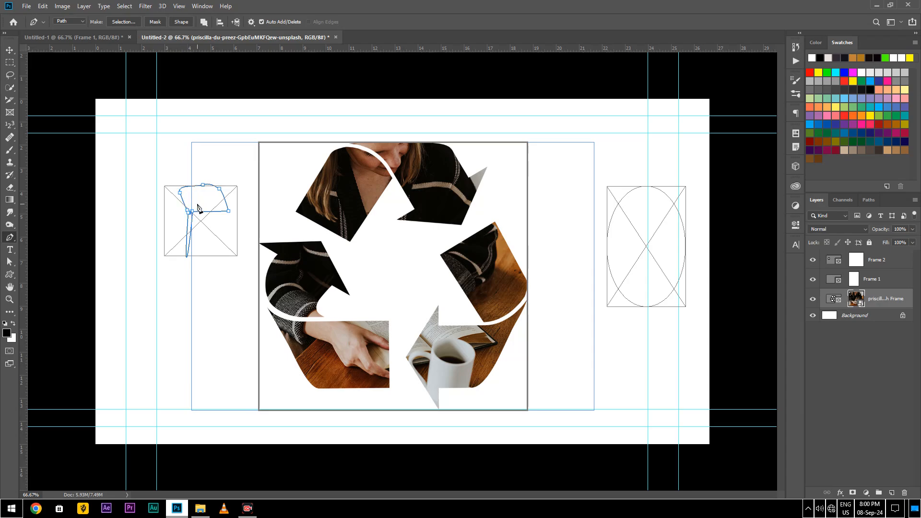
right_click(198, 207)
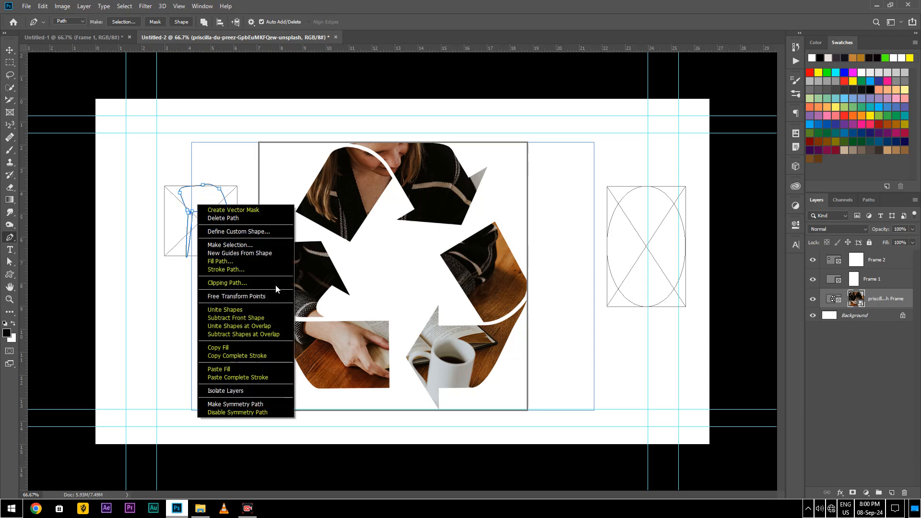
key("Escape")
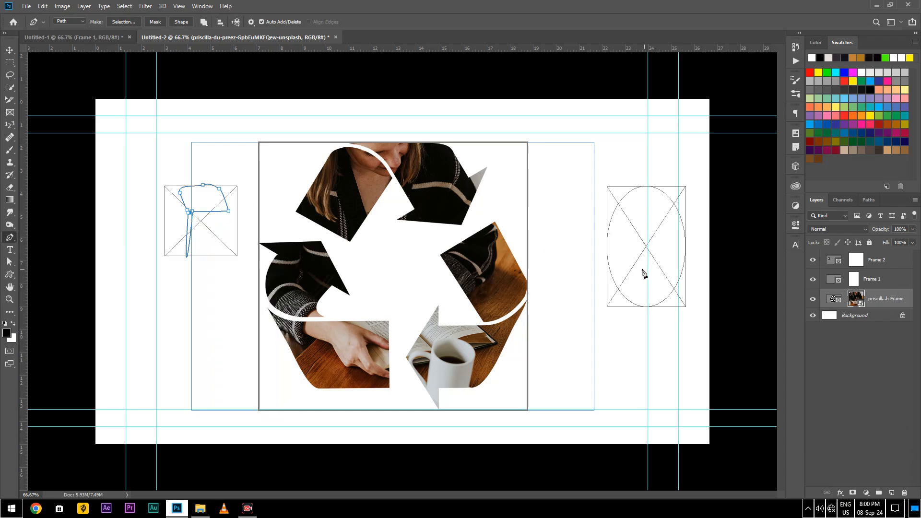
Turn the flag-like path into a selection and try to clear it with the Frame 1 layer selected.
left_click(880, 360)
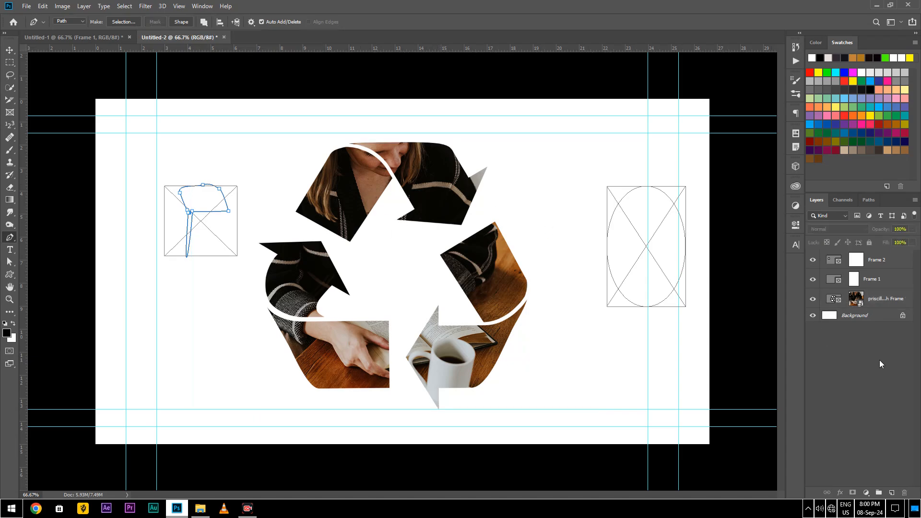
left_click(883, 301)
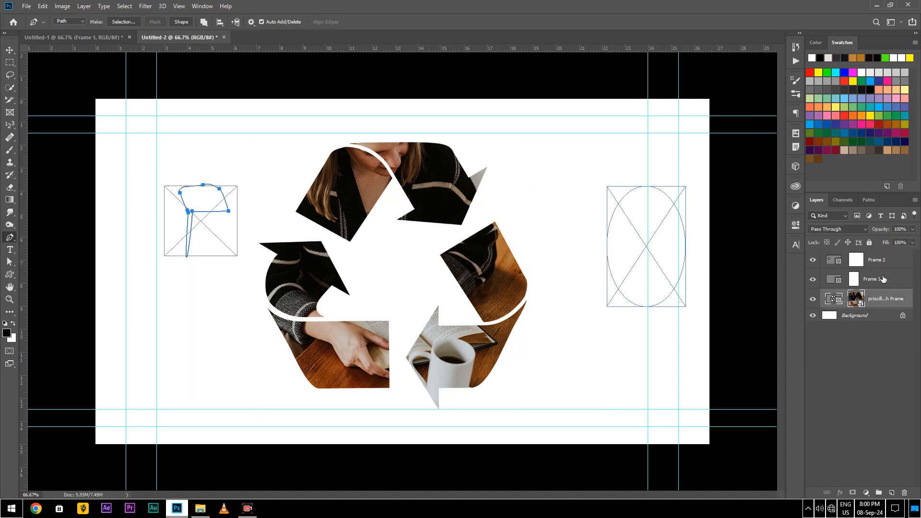
left_click(883, 278)
left_click(882, 266)
left_click(882, 279)
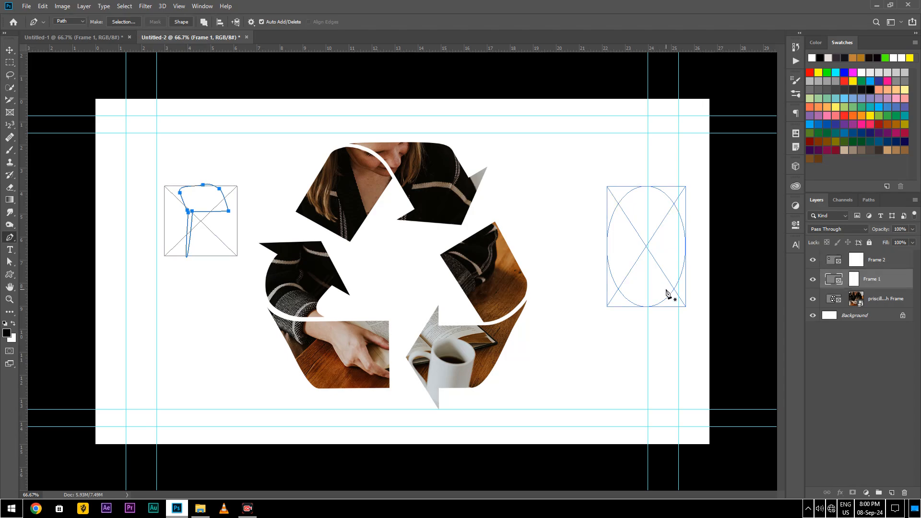
key("ctrl+Return")
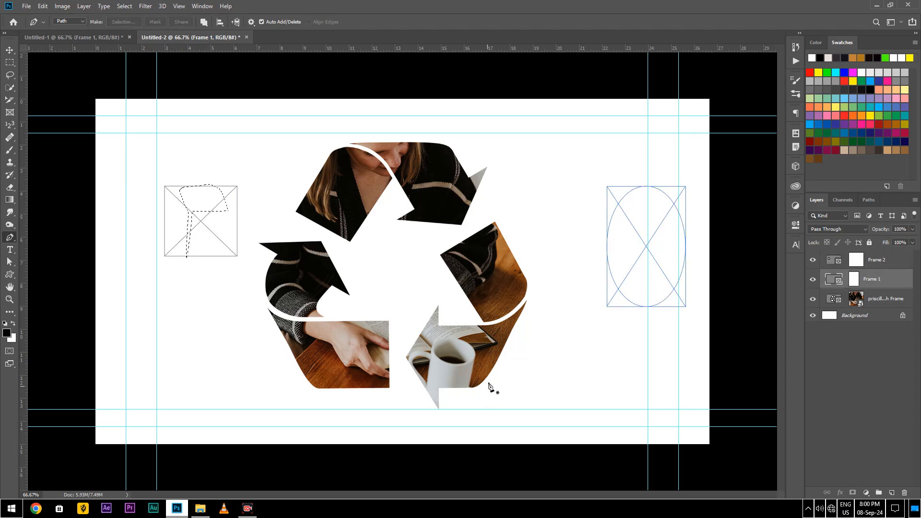
key("Delete")
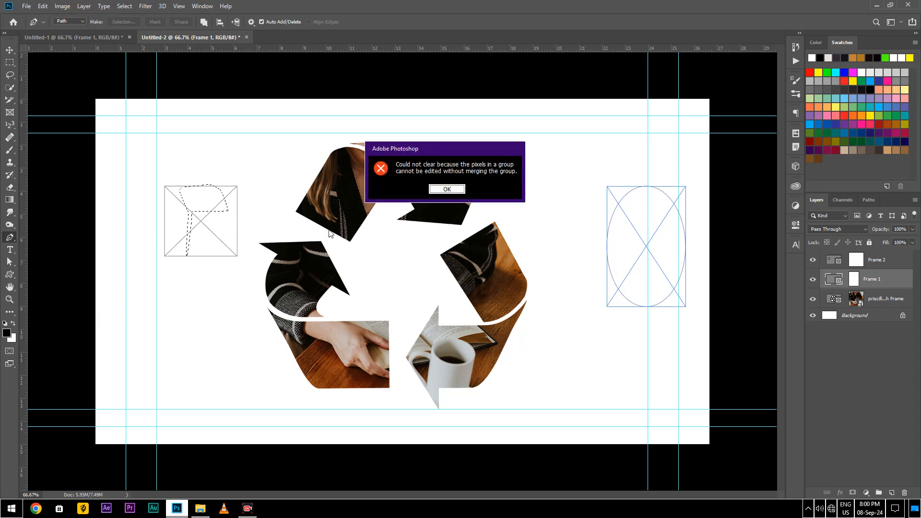
left_click(453, 189)
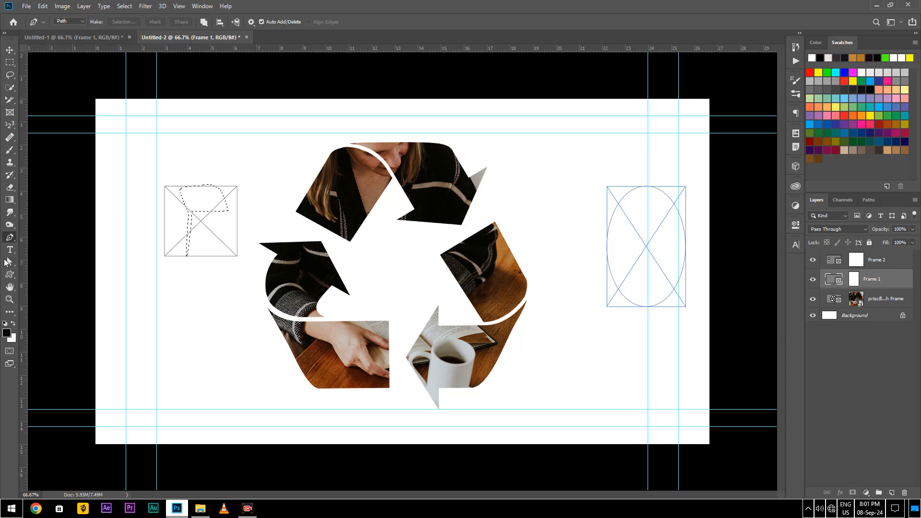
Draw a solid eight-pointed star custom shape, about 781 px wide and high, overlapping the recycling frame.
left_click(10, 275)
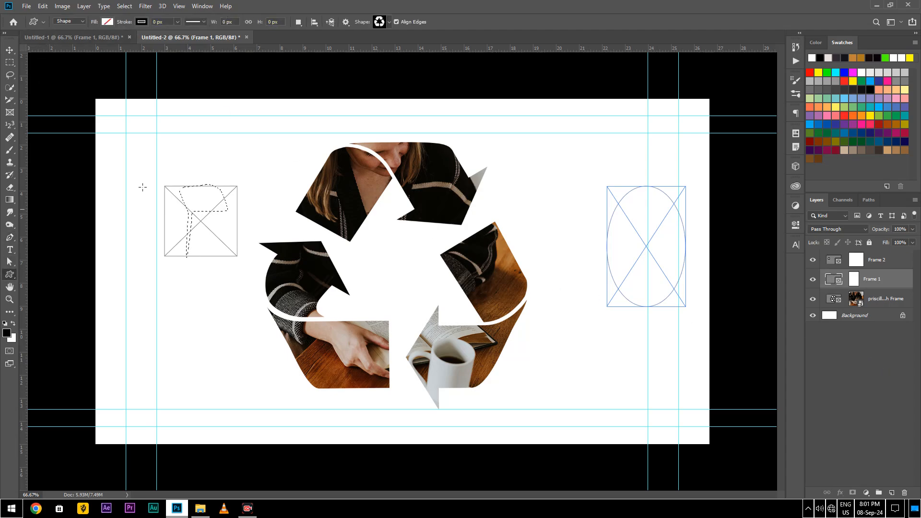
left_click(390, 22)
left_click(439, 296)
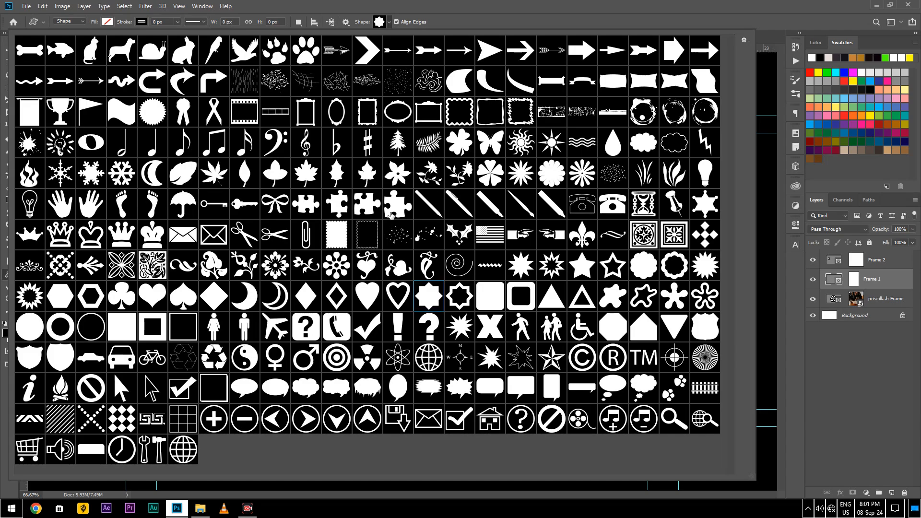
key("Return")
left_click_drag(329, 160, 598, 409)
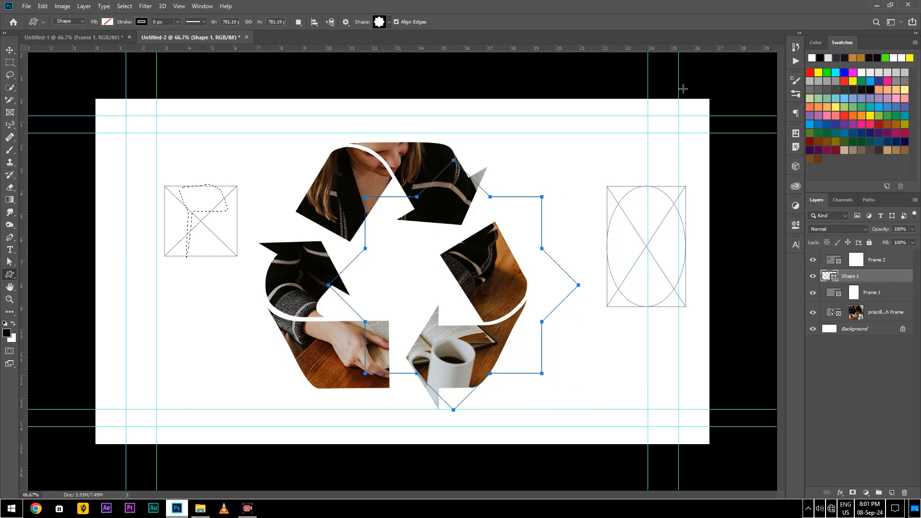
Convert the eight-pointed star shape layer to a frame named Shape 1, 783 px by 783 px.
right_click(889, 279)
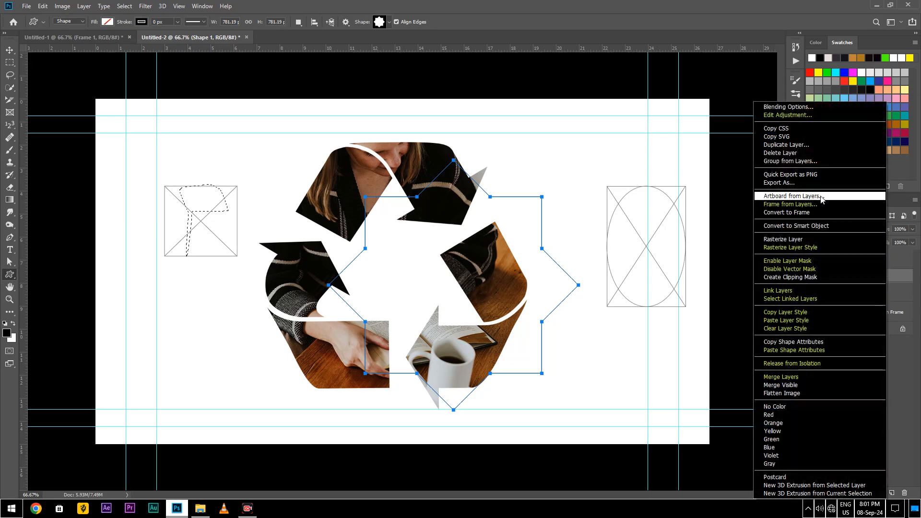
left_click(821, 212)
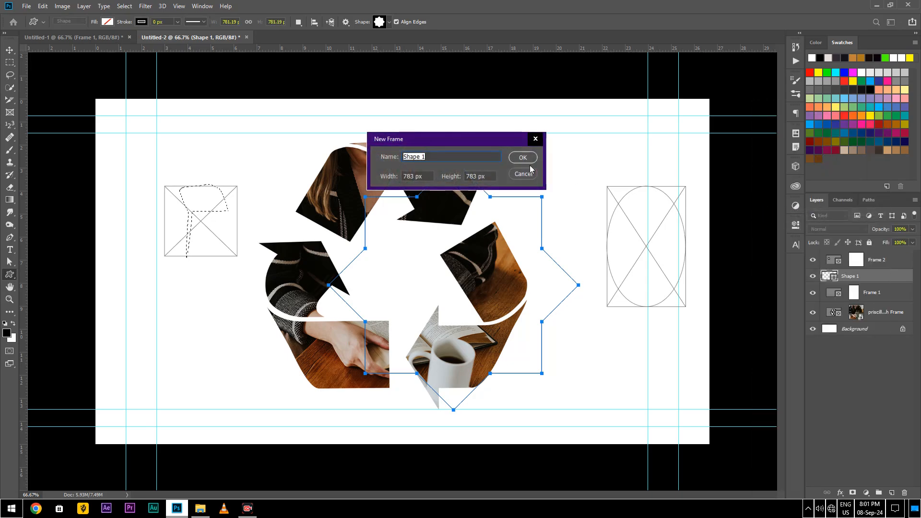
left_click(523, 158)
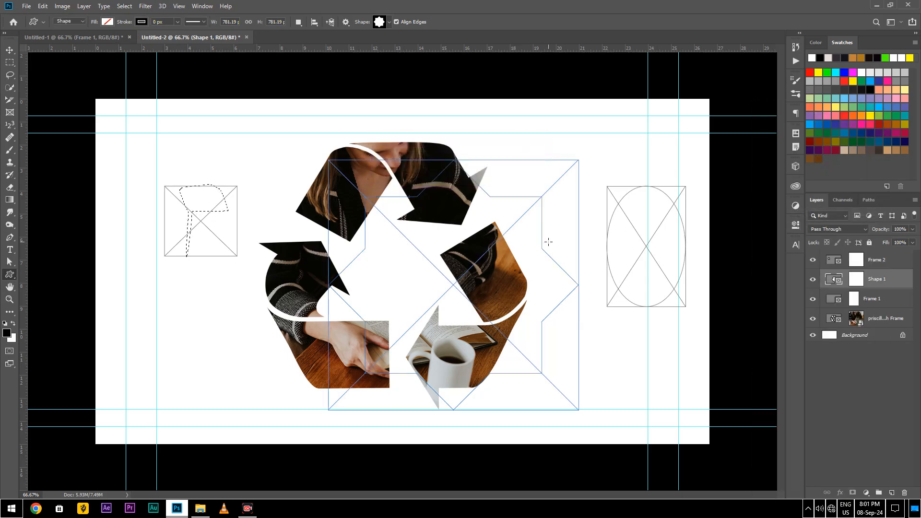
Place the colourful alphabet image into the star frame and shift the image slightly up and to the right within it.
left_click(177, 510)
left_click_drag(412, 173, 447, 255)
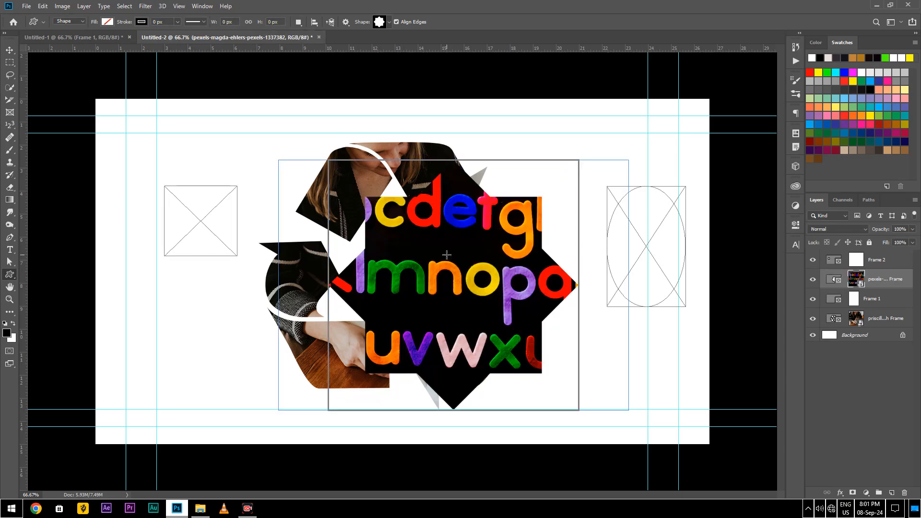
left_click(9, 50)
mouse_move(479, 270)
left_mouse_down()
mouse_move(444, 282)
mouse_move(175, 214)
mouse_move(534, 272)
mouse_move(308, 204)
mouse_move(504, 265)
mouse_move(482, 257)
left_mouse_up()
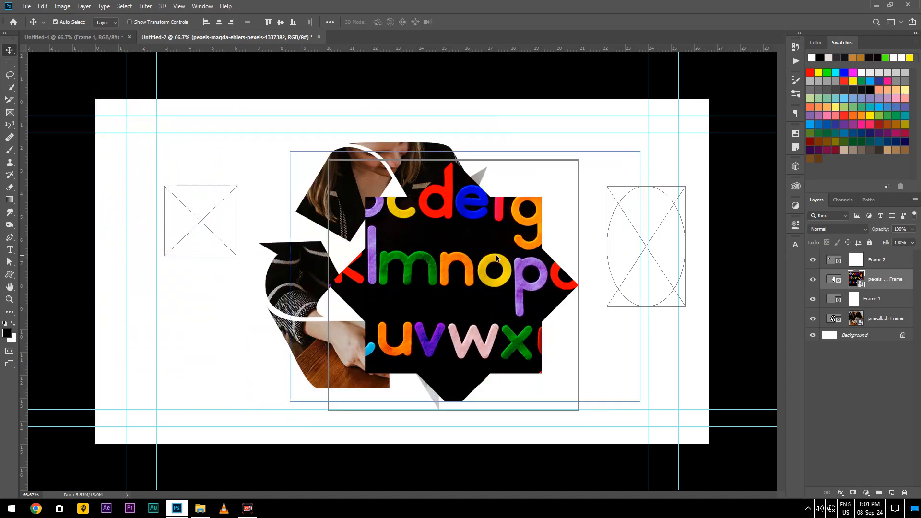
Move the whole star frame with its alphabet image slightly up and to the right.
left_click(883, 391)
mouse_move(463, 243)
left_mouse_down()
mouse_move(262, 212)
mouse_move(216, 185)
mouse_move(549, 179)
mouse_move(565, 267)
mouse_move(434, 281)
mouse_move(691, 221)
mouse_move(238, 203)
mouse_move(462, 239)
left_mouse_up()
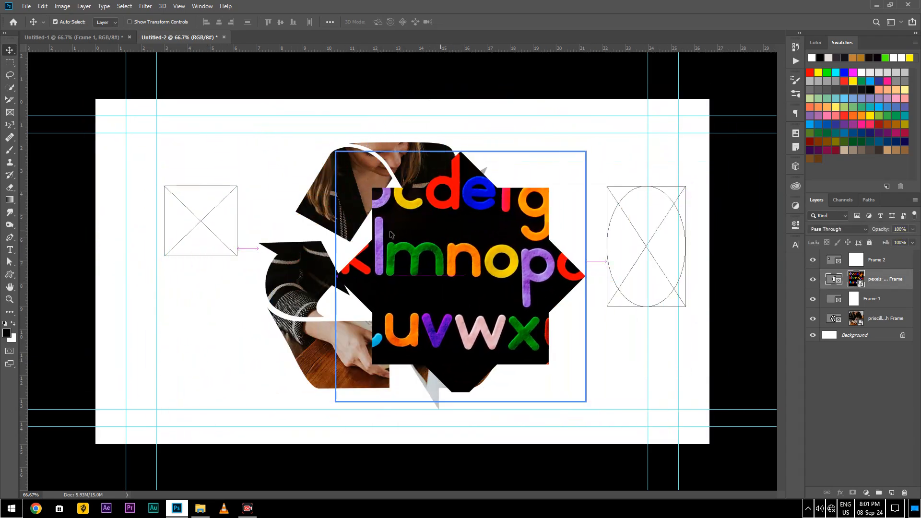
left_click(10, 113)
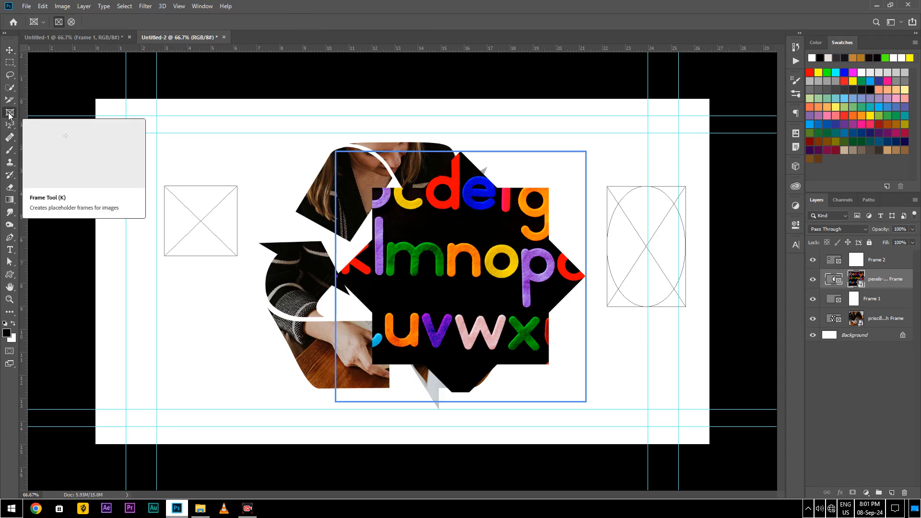